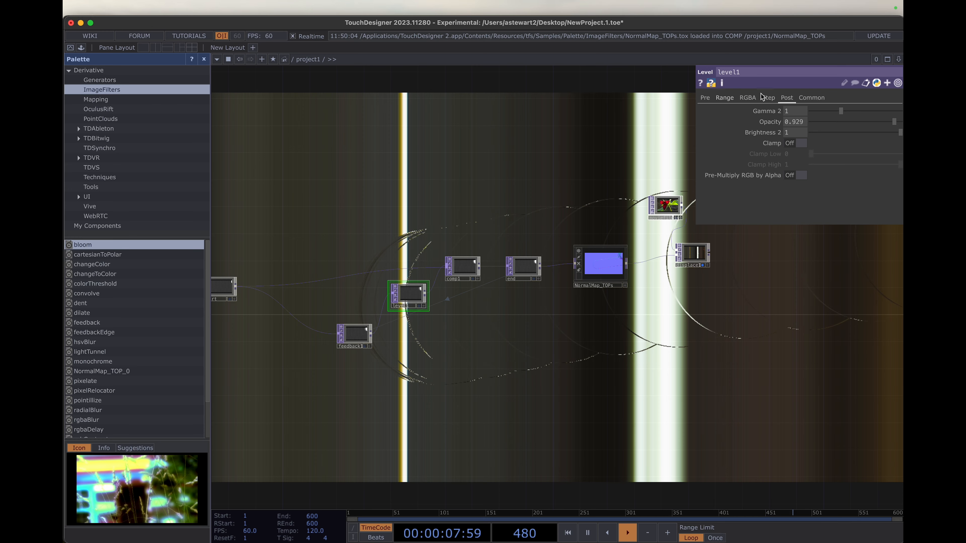
- Set the pixel format of the level1 and displace1 operators to 32-bit float (RGBA)
left_click(811, 97)
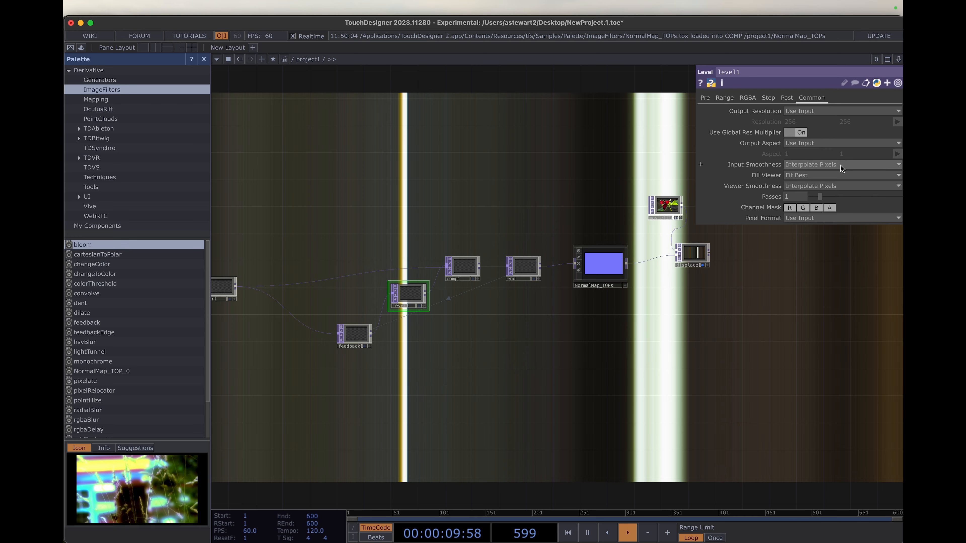
left_click(846, 218)
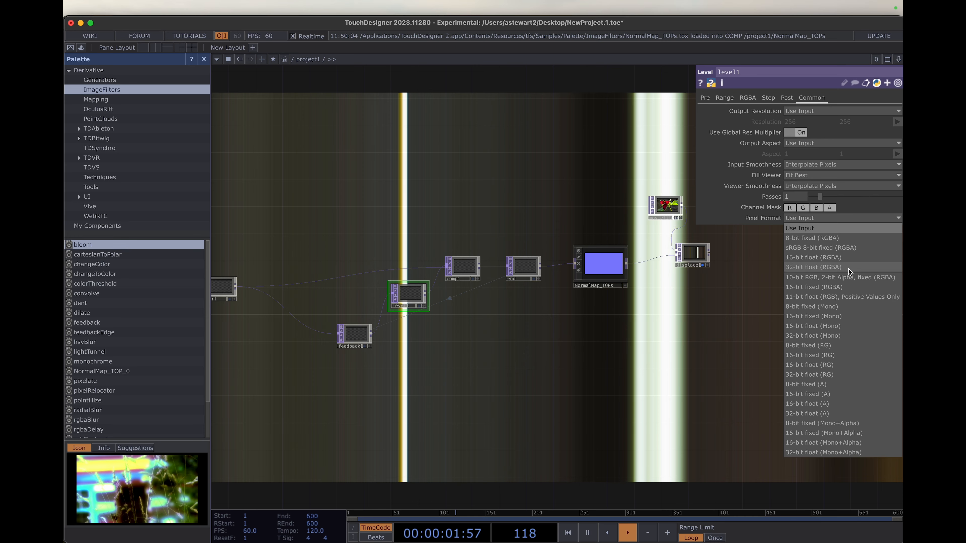
left_click(848, 267)
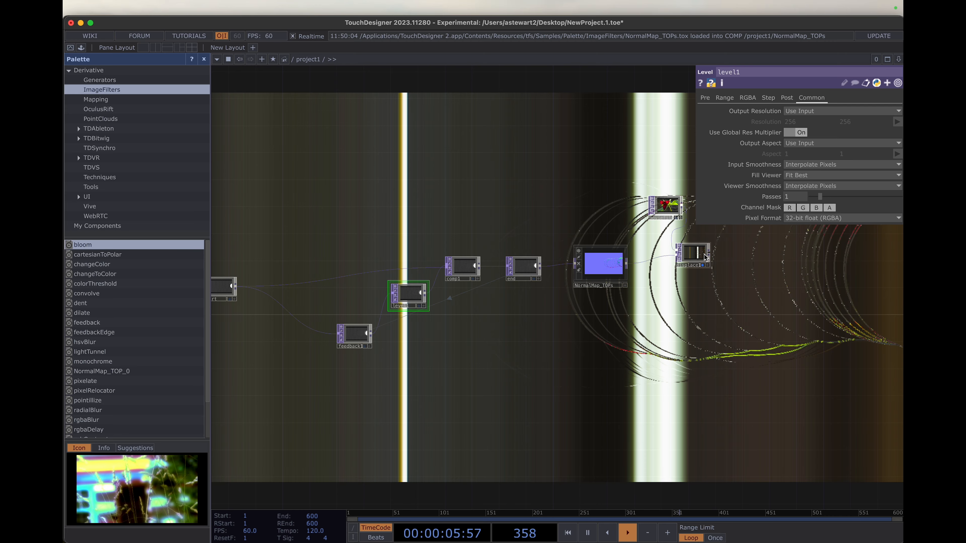
left_click(688, 253)
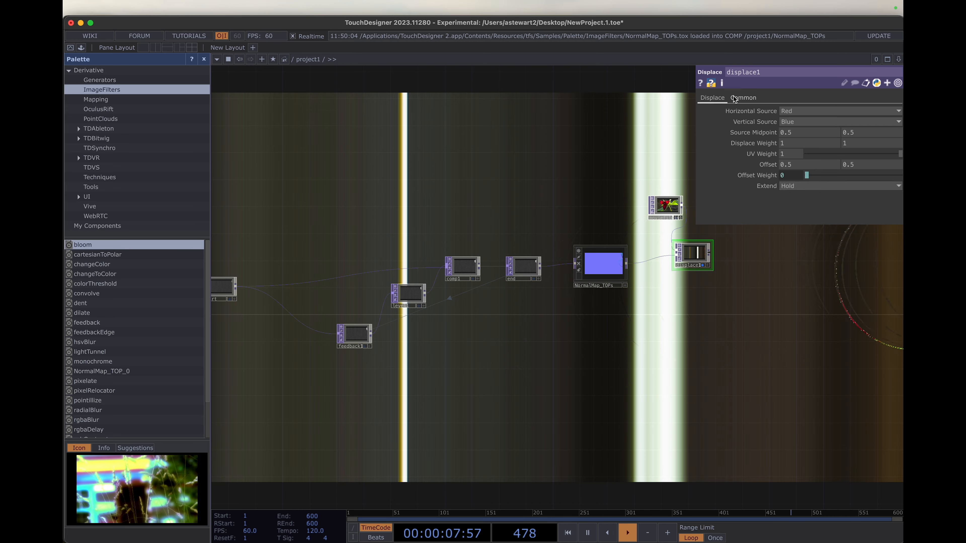
left_click(742, 97)
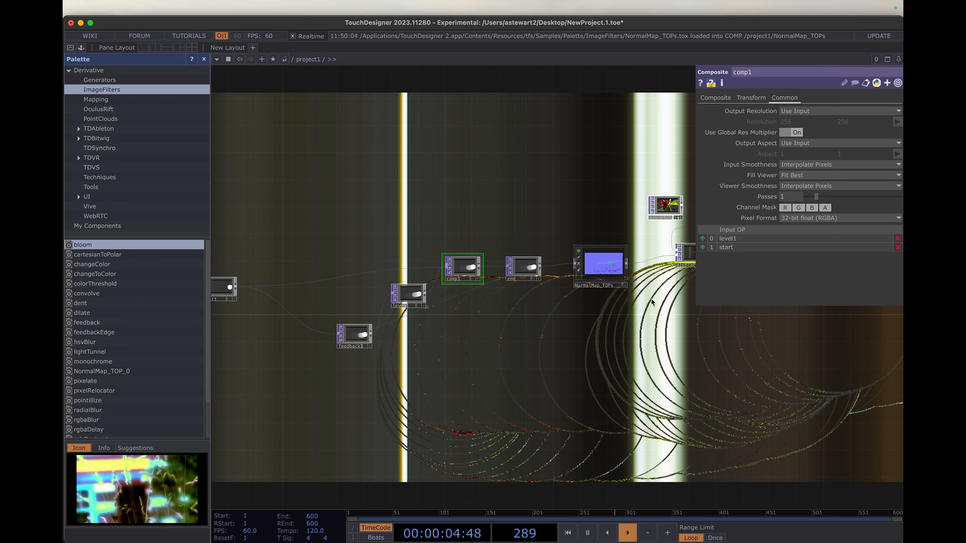
- Set the pixel format of the moviefilein1 operator to 32-bit float (RGBA)
middle_click_drag(623, 292, 705, 261)
left_click_drag(636, 320, 363, 411)
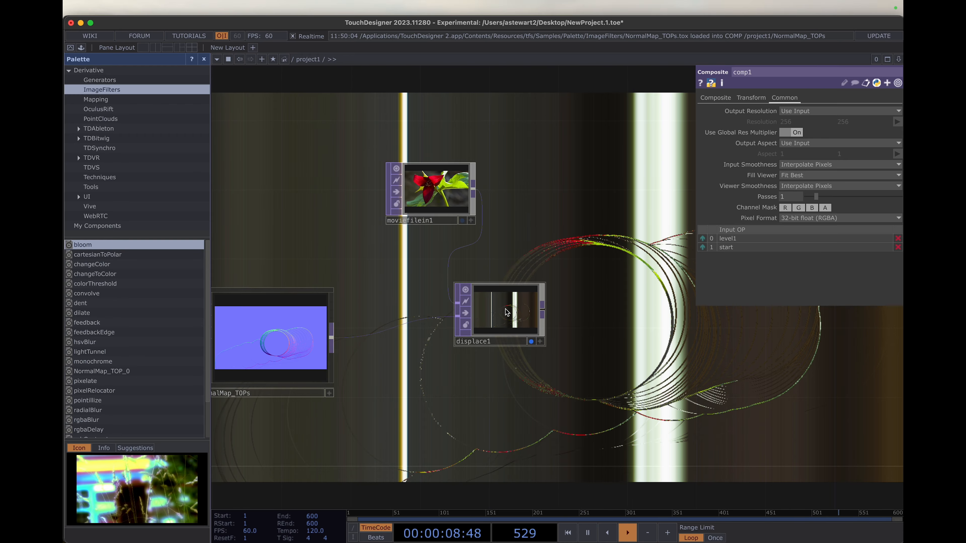
middle_click_drag(479, 236, 480, 233)
left_click(445, 204)
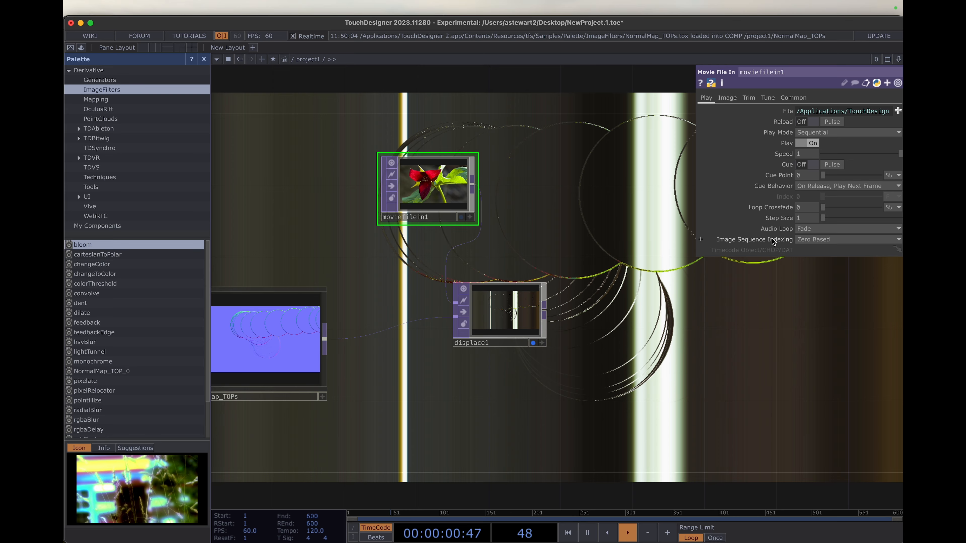
left_click(788, 97)
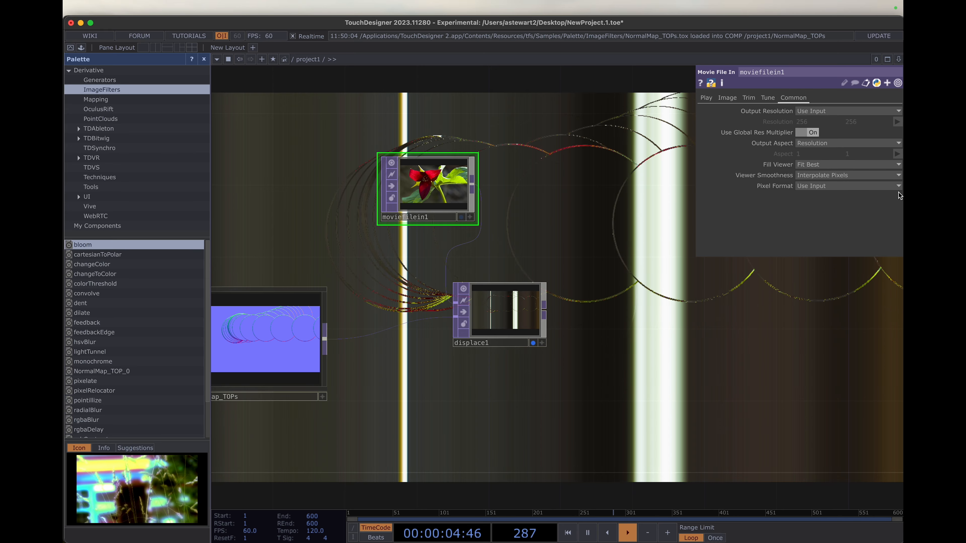
left_click(851, 189)
left_click(837, 234)
- Set both Displace Weight values of displace1 to 0.1
scroll(533, 331, "up", 7)
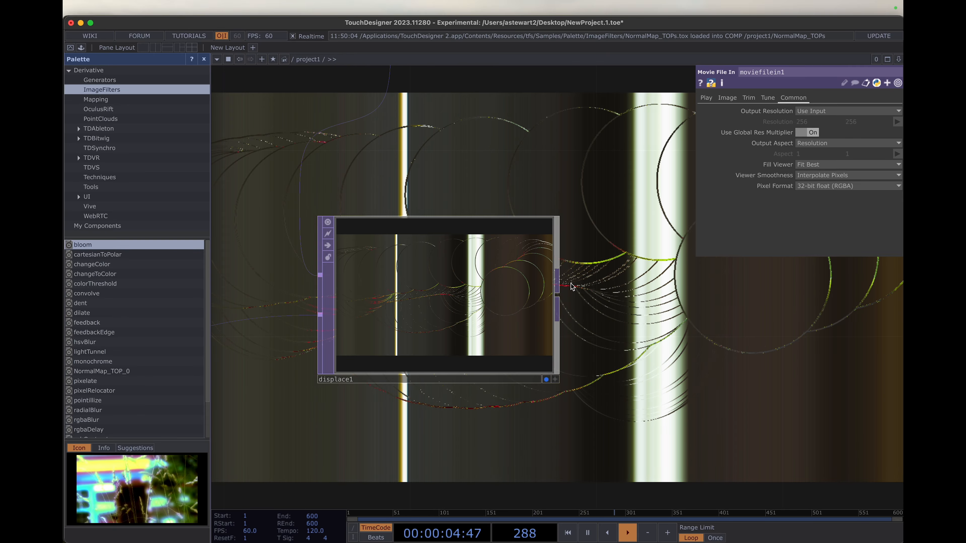
left_click(467, 297)
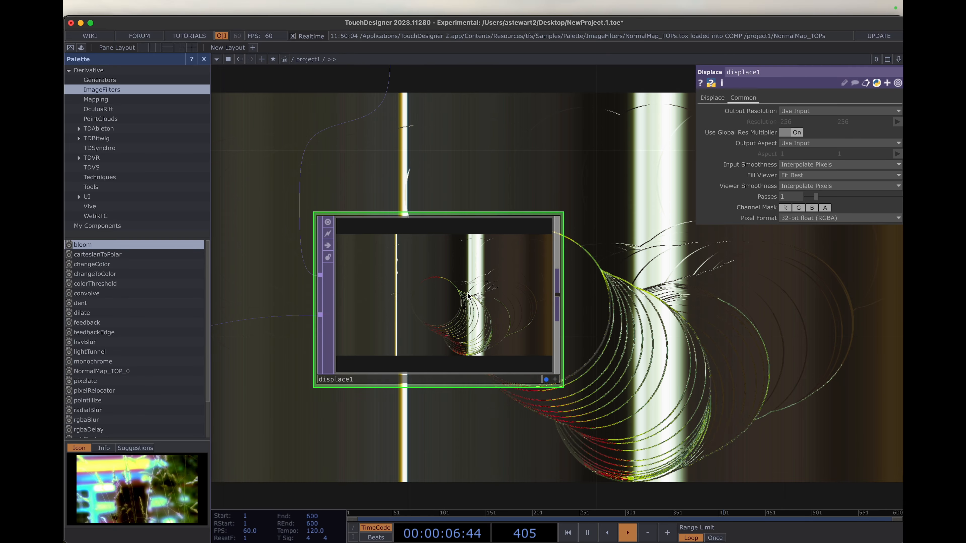
left_click(713, 98)
left_click_drag(751, 144, 526, 122)
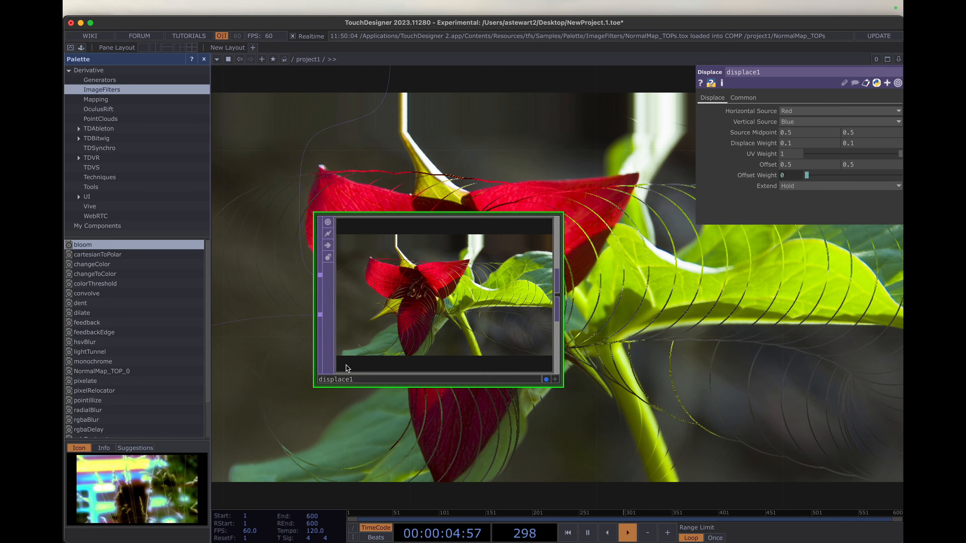
- Reposition the level1 node slightly within the feedback loop, between feedback1 and comp1
scroll(370, 220, "down", 10)
left_click_drag(266, 342, 574, 334)
left_click_drag(288, 356, 548, 345)
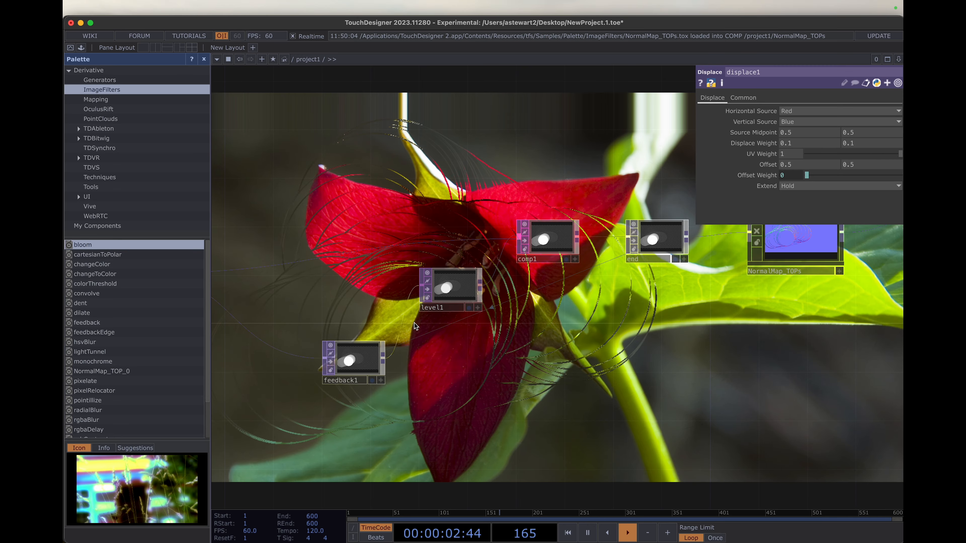
left_click_drag(455, 291, 466, 279)
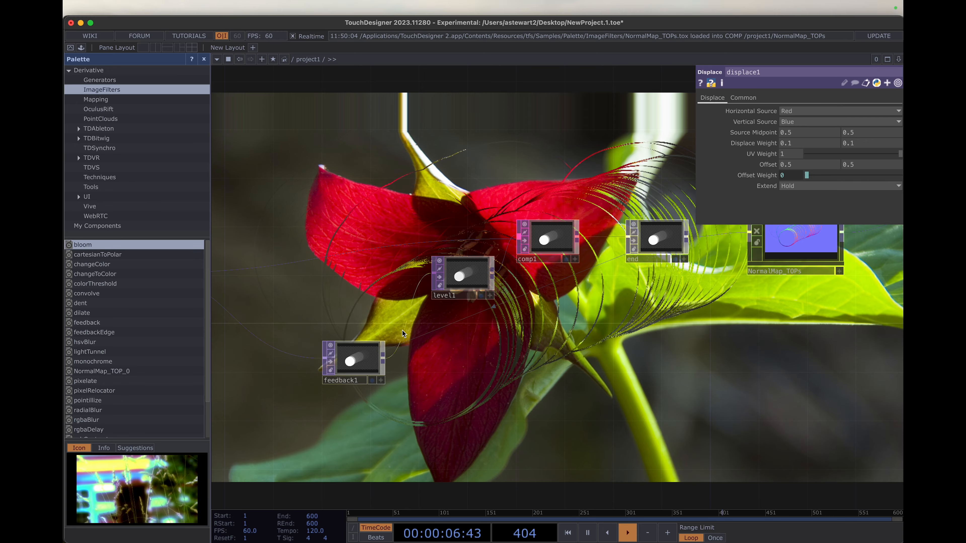
scroll(403, 330, "down", 1)
scroll(403, 330, "up", 5)
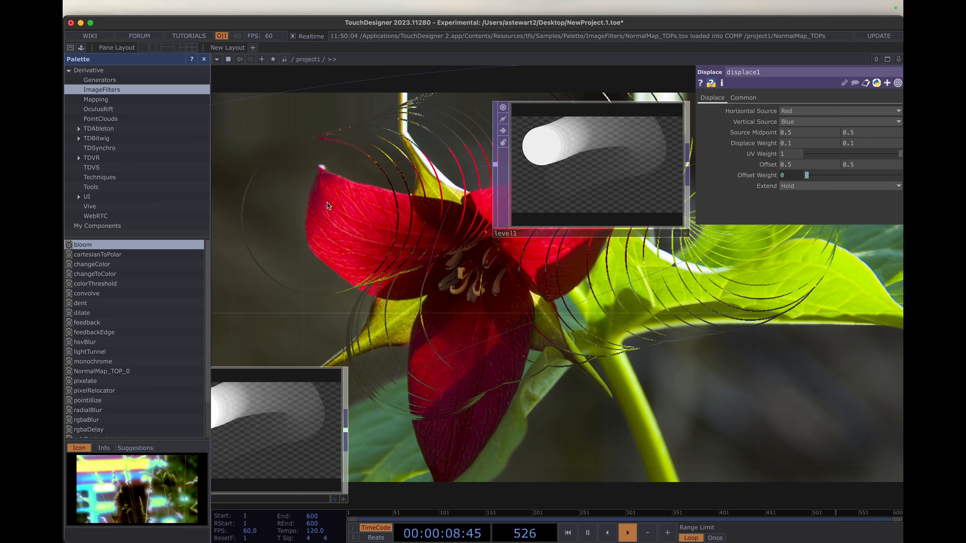
scroll(487, 407, "down", 5)
- Split the workspace into two side-by-side network panes, hiding the image backdrop in the first and keeping the second as an output preview
left_click(155, 48)
right_click(381, 373)
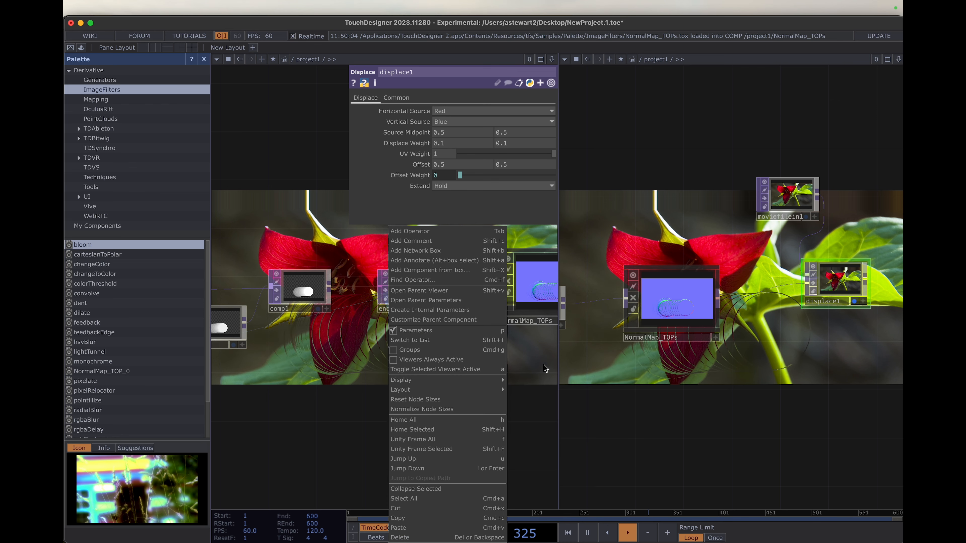
mouse_move(494, 380)
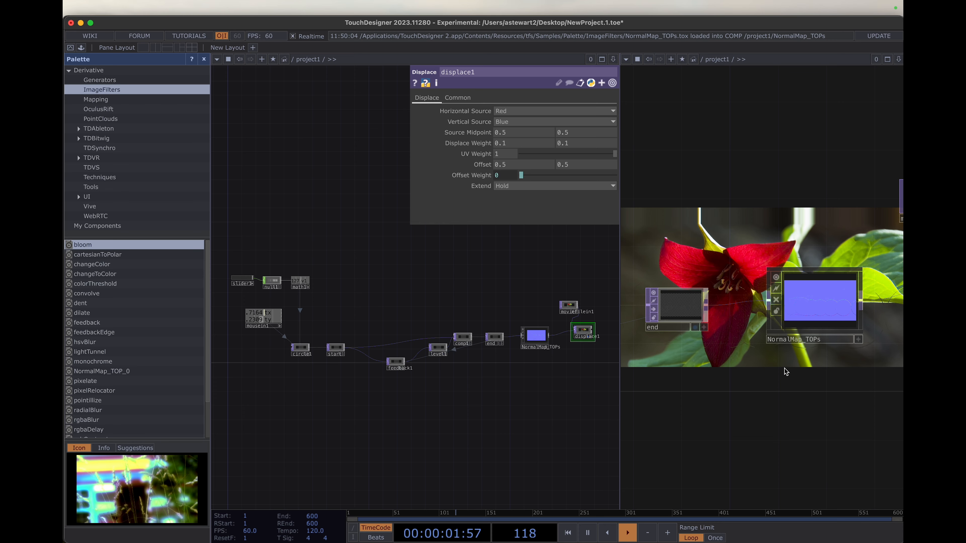
scroll(784, 367, "down", 5)
left_click_drag(742, 314, 739, 403)
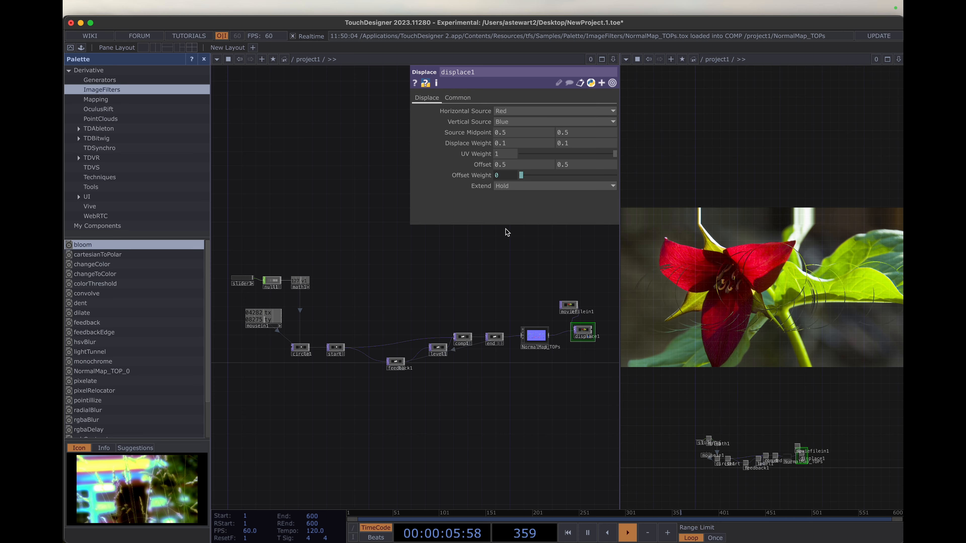
- Insert an Edge TOP on the connection between feedback1 and level1
scroll(426, 338, "up", 10)
scroll(424, 337, "down", 2)
left_click_drag(342, 272, 333, 206)
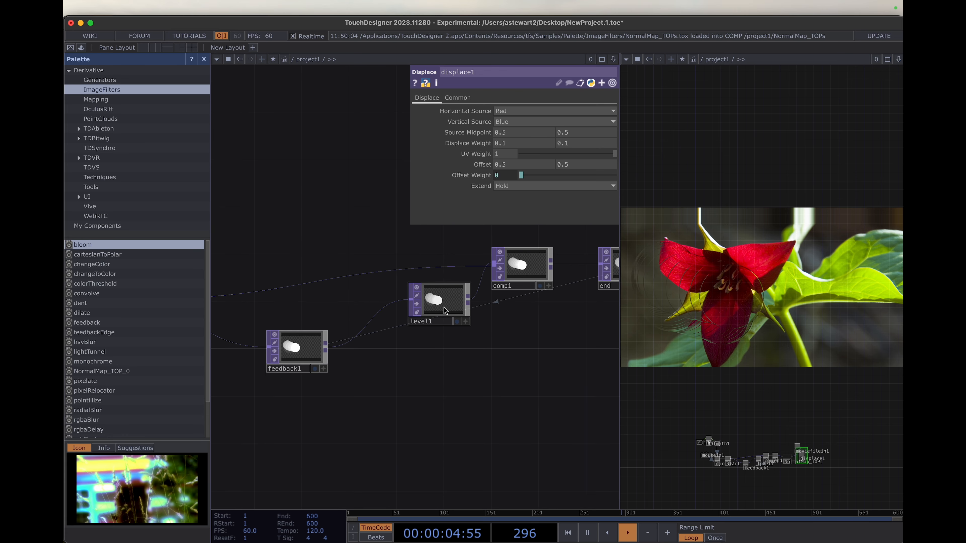
right_click(366, 327)
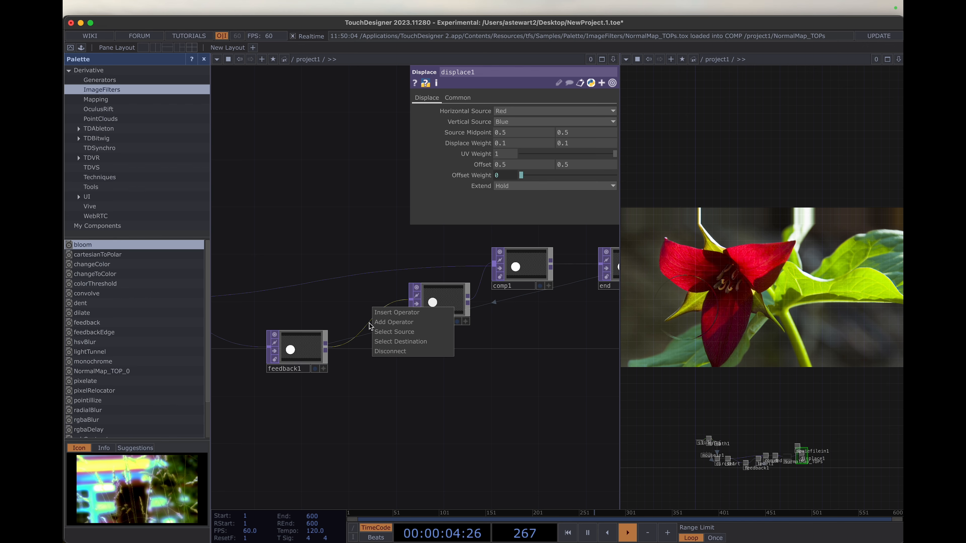
left_click(383, 313)
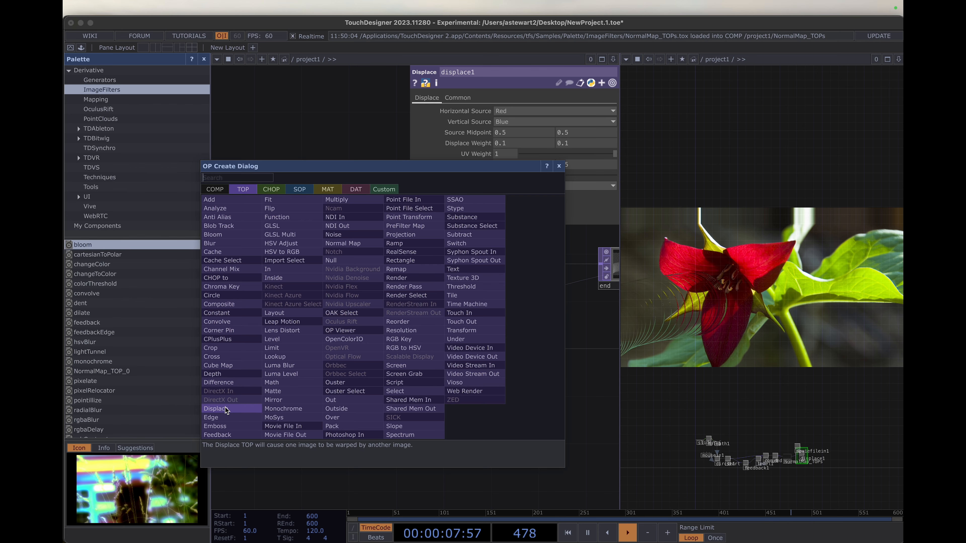
left_click(211, 418)
left_click(369, 267)
- Turn on Comp Over Input for edge1, comparing the effect with the option off and on
left_click(507, 186)
scroll(450, 228, "up", 5)
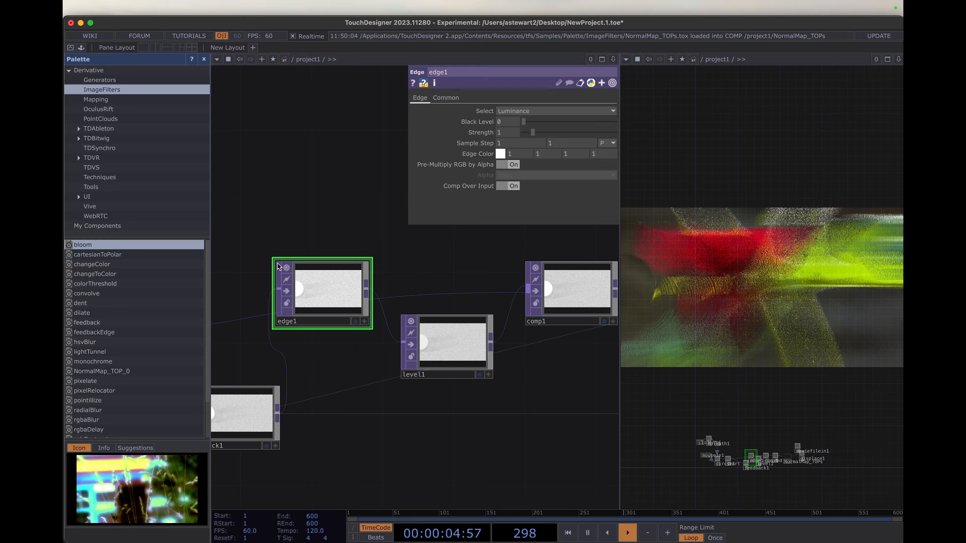
left_click(510, 186)
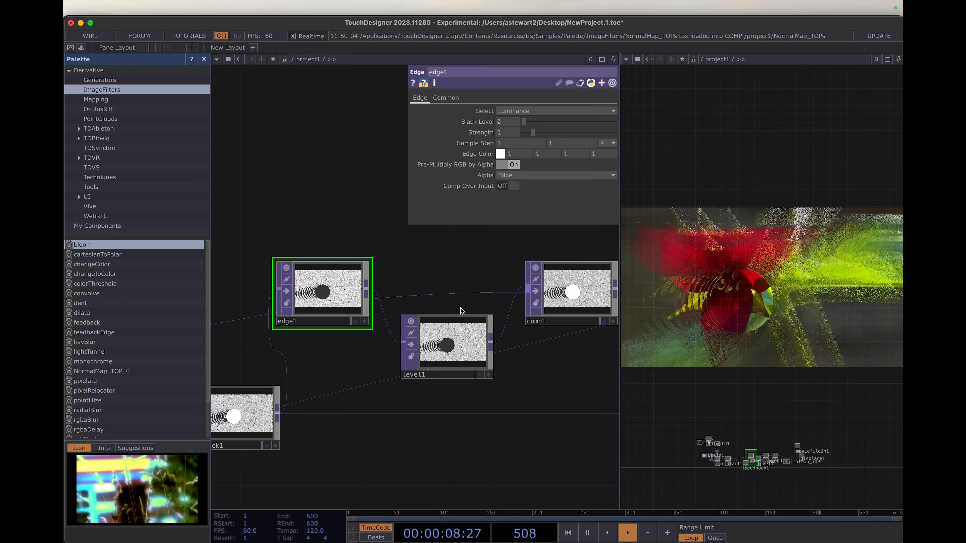
left_click(509, 186)
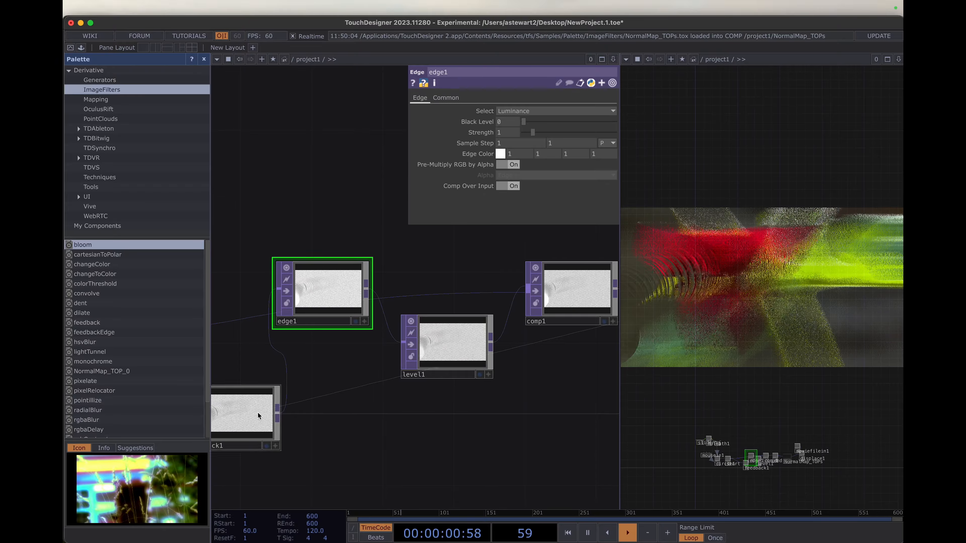
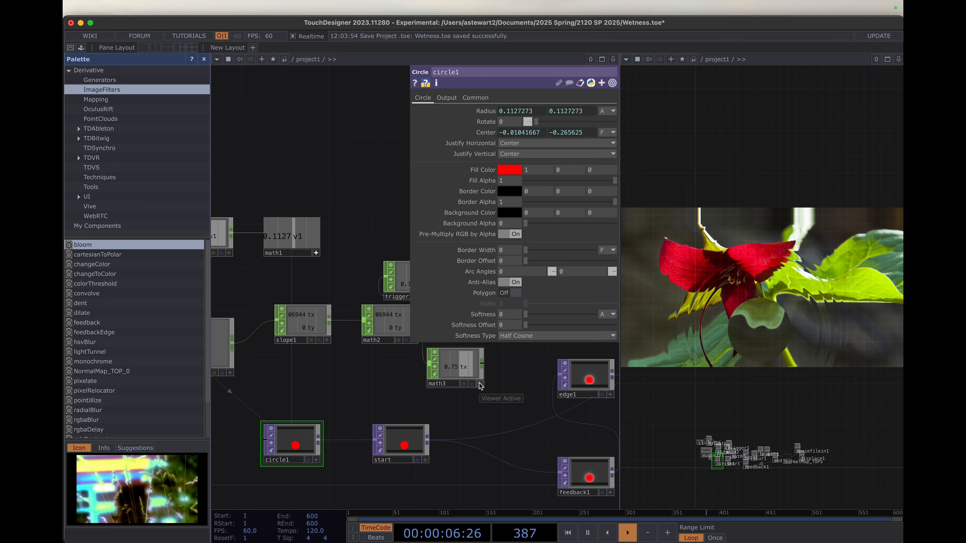
- Link the red channel of circle1's Fill Color to math3's tx channel as a CHOP reference
left_click_drag(450, 367, 510, 169)
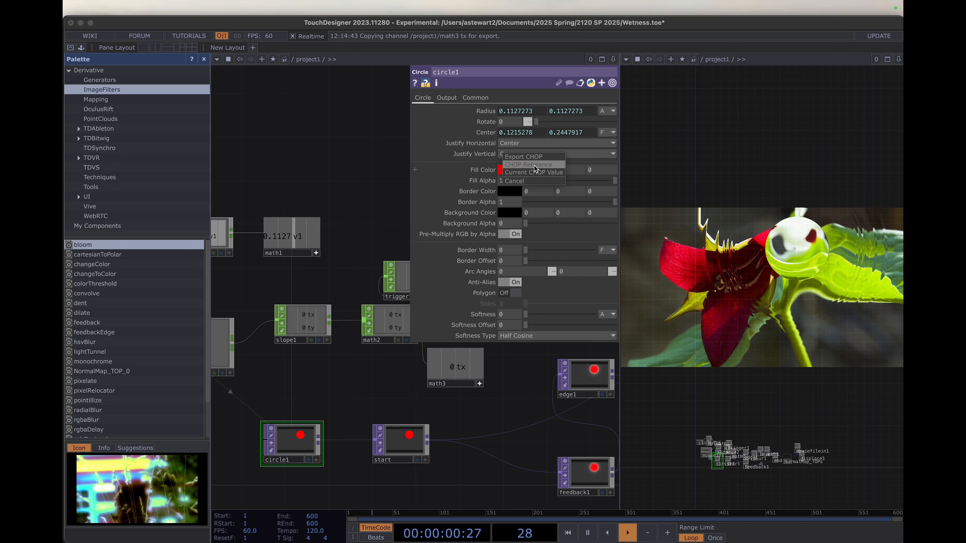
left_click(535, 172)
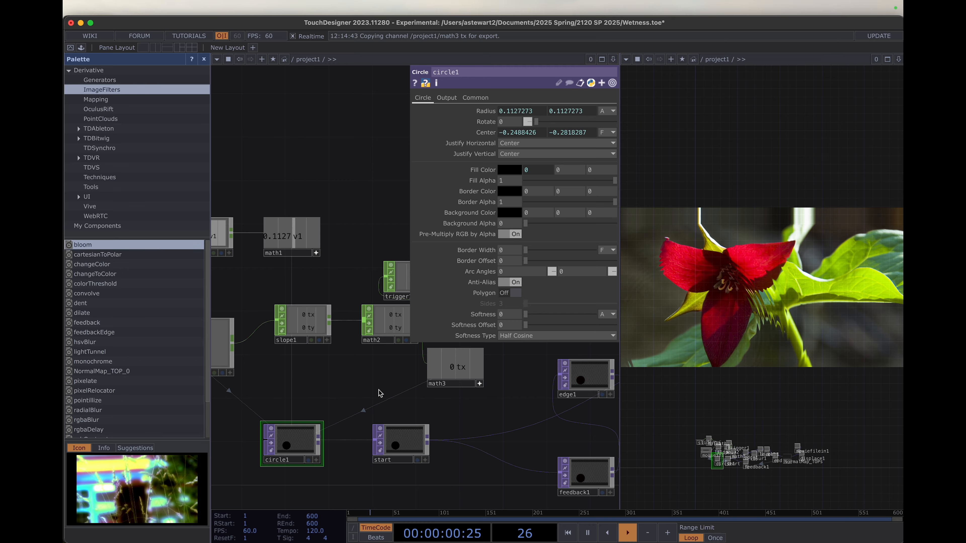
- Set trigger1's Decay Length to 0 and its Sustain Level to 0
left_click(401, 280)
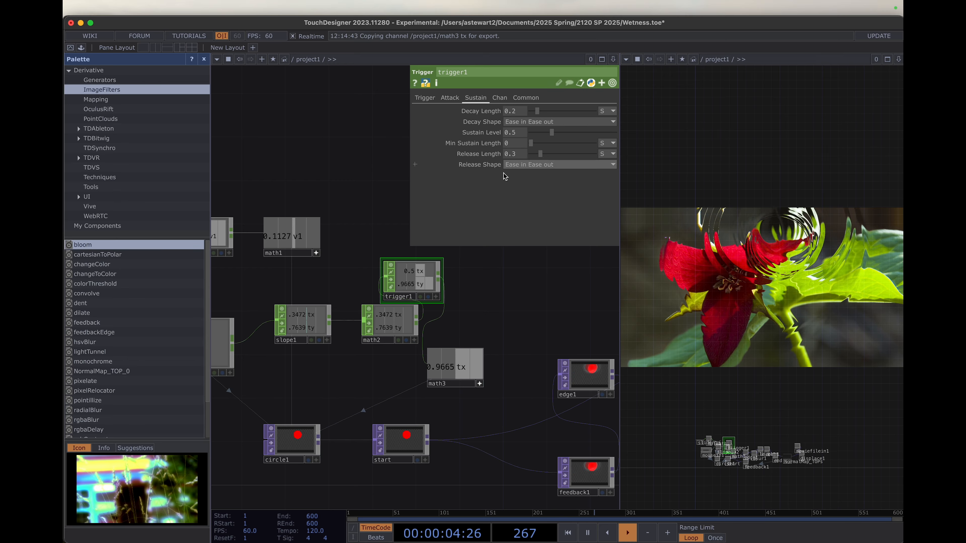
left_click_drag(537, 111, 529, 111)
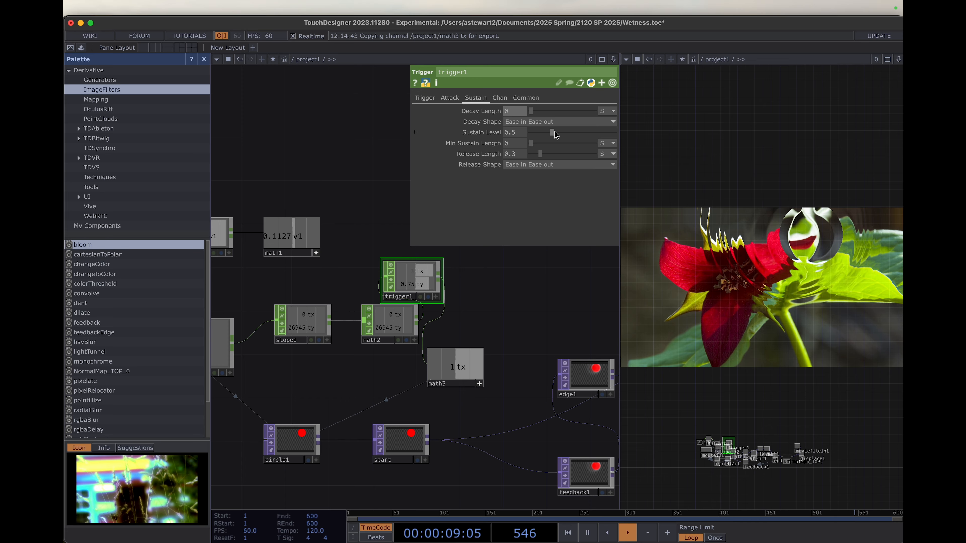
left_click_drag(553, 133, 518, 136)
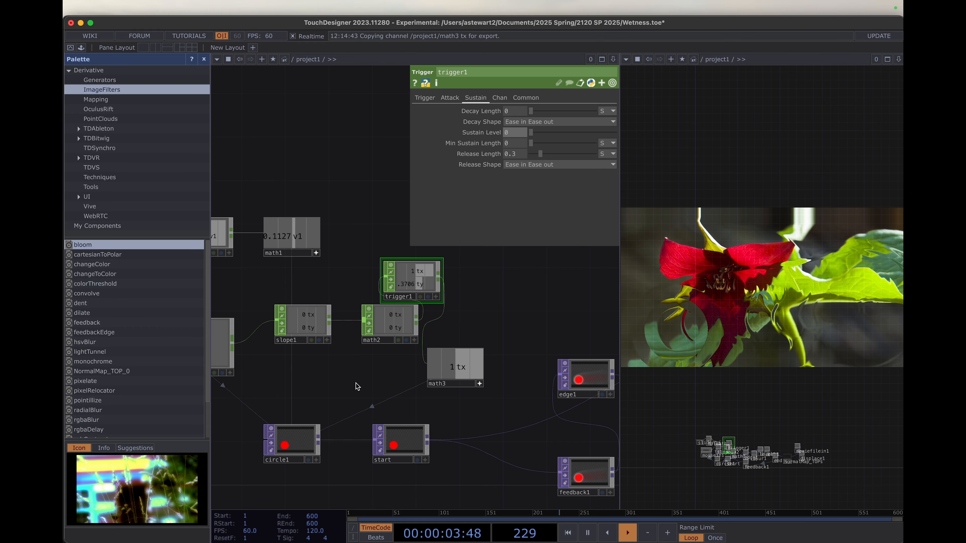
- Lower the slider1 value so that circle1's radius drops to about 0.048
scroll(357, 383, "down", 3)
left_click_drag(360, 378, 567, 417)
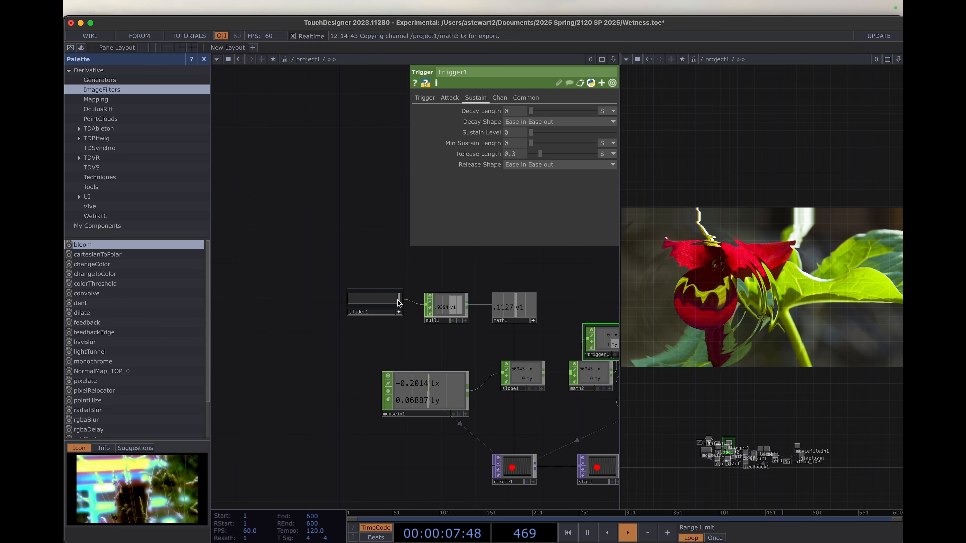
left_click_drag(396, 301, 370, 300)
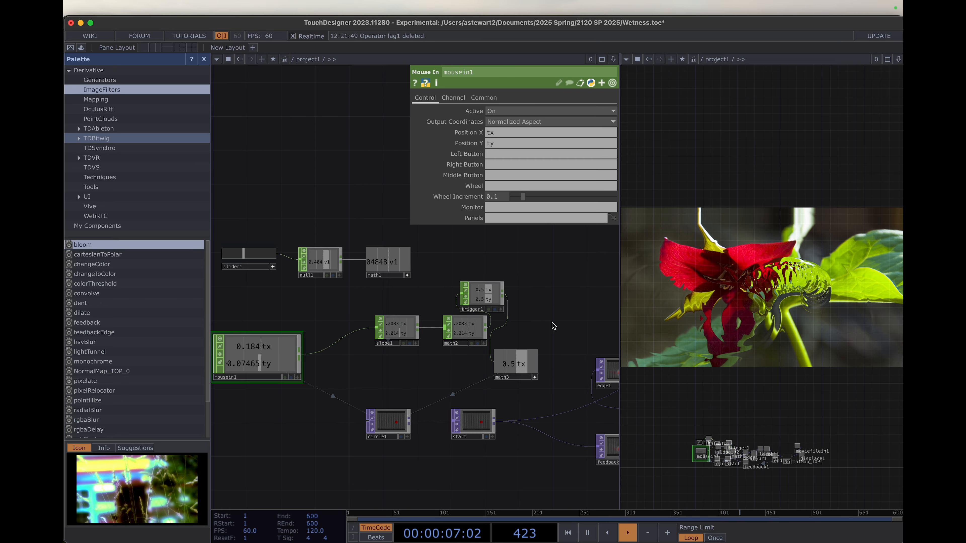
- Examine trigger1's Trigger, Attack and Sustain settings for threshold, attack, decay and release
left_click(482, 296)
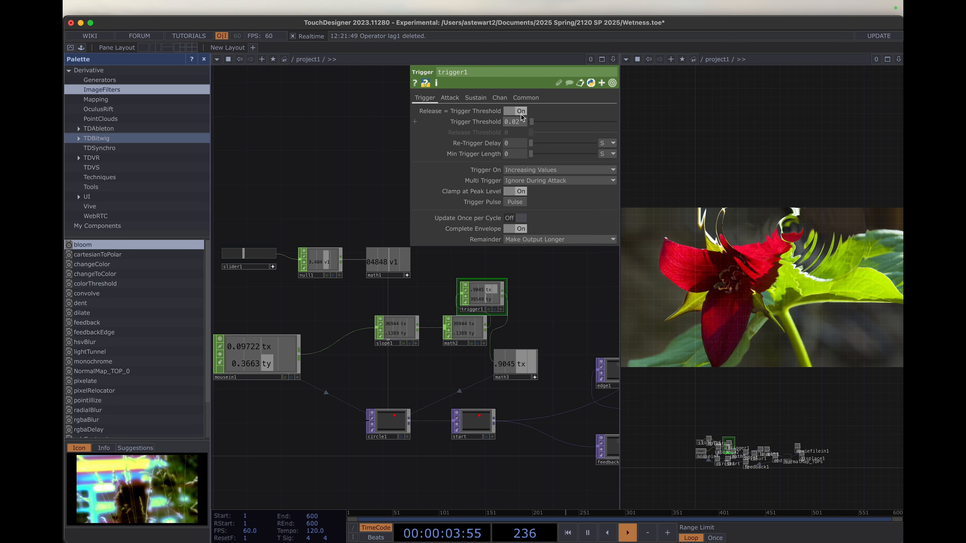
left_click(445, 98)
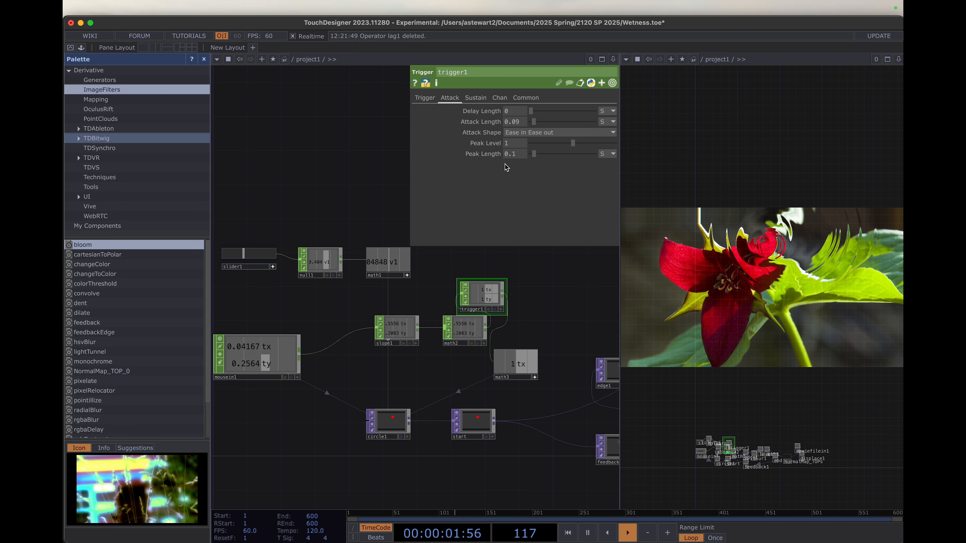
left_click(477, 99)
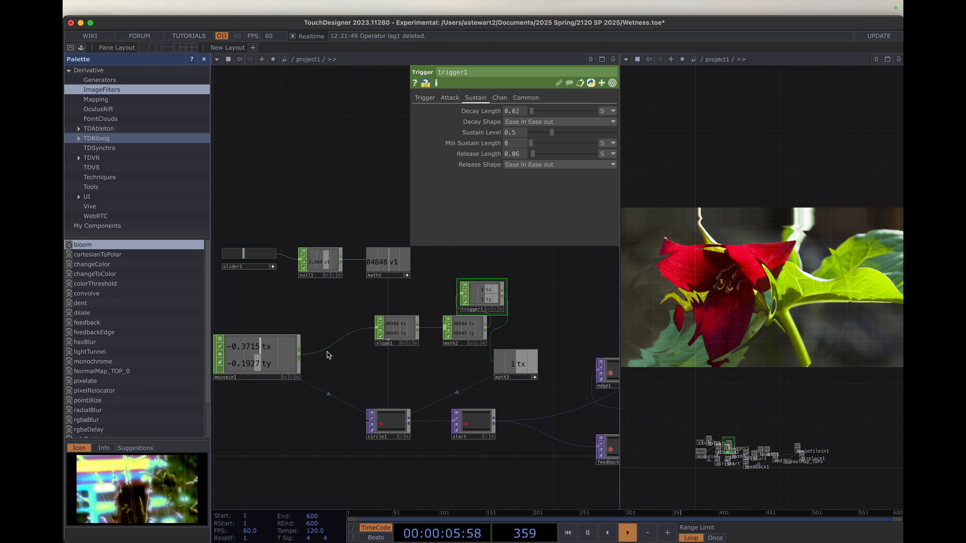
- Insert a Lag CHOP on the connection between mousein1 and slope1, placing it between the two nodes
right_click(334, 344)
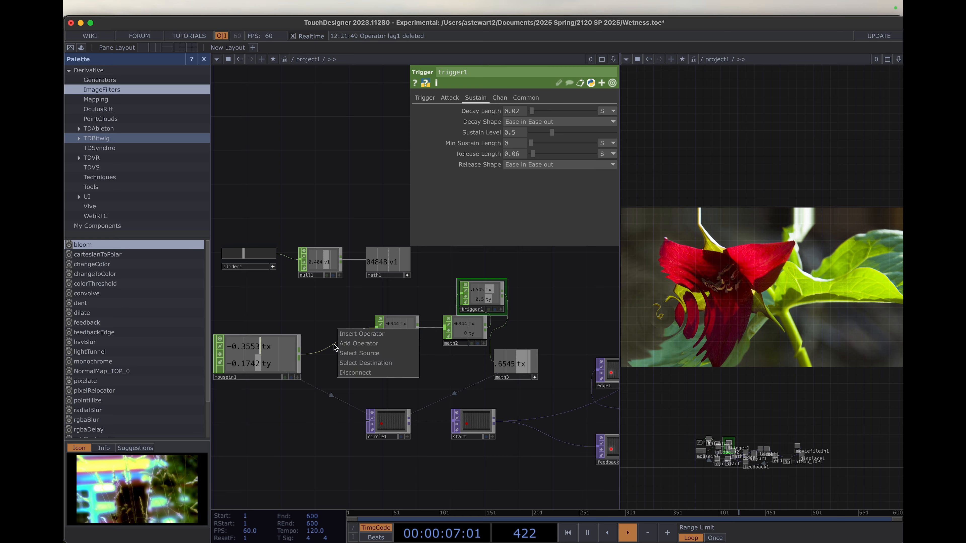
left_click(314, 386)
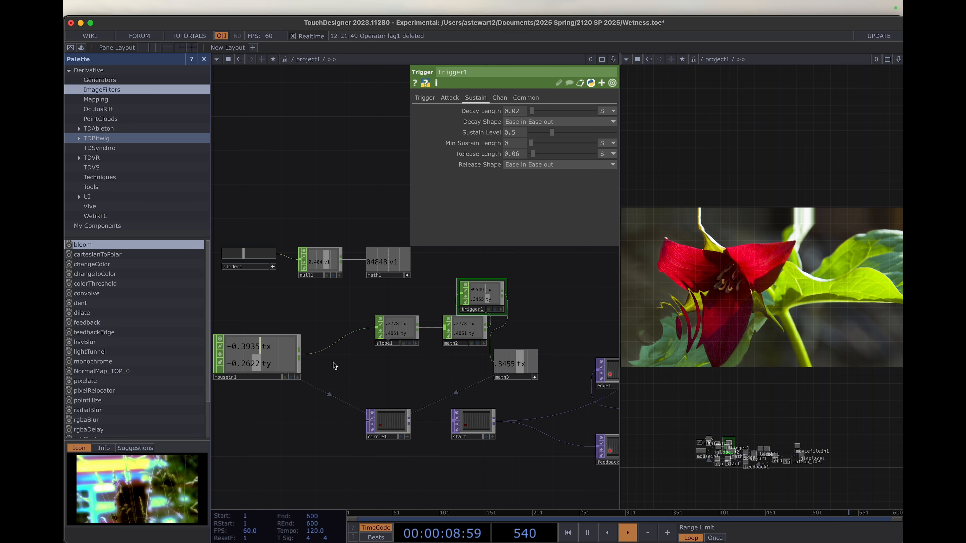
right_click(338, 343)
left_click(358, 335)
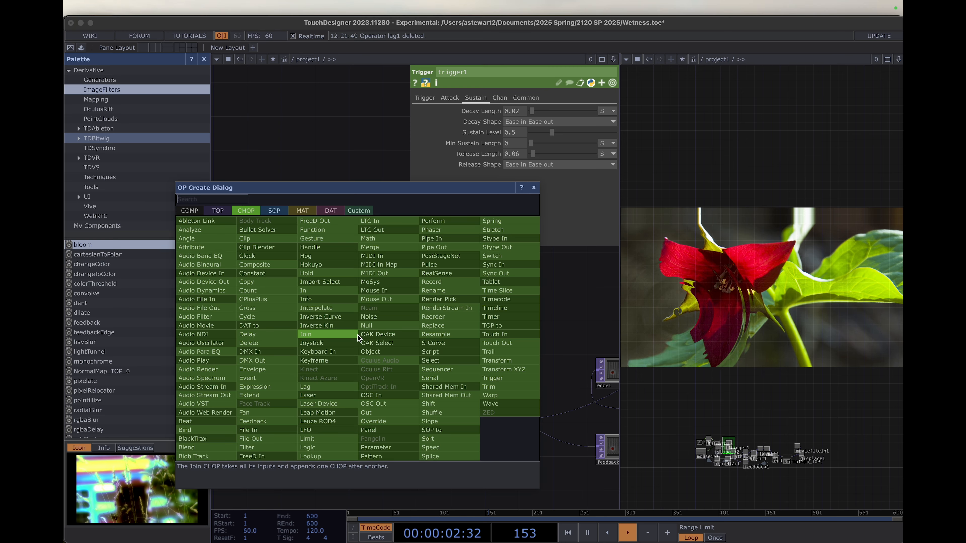
left_click(312, 387)
left_click(338, 321)
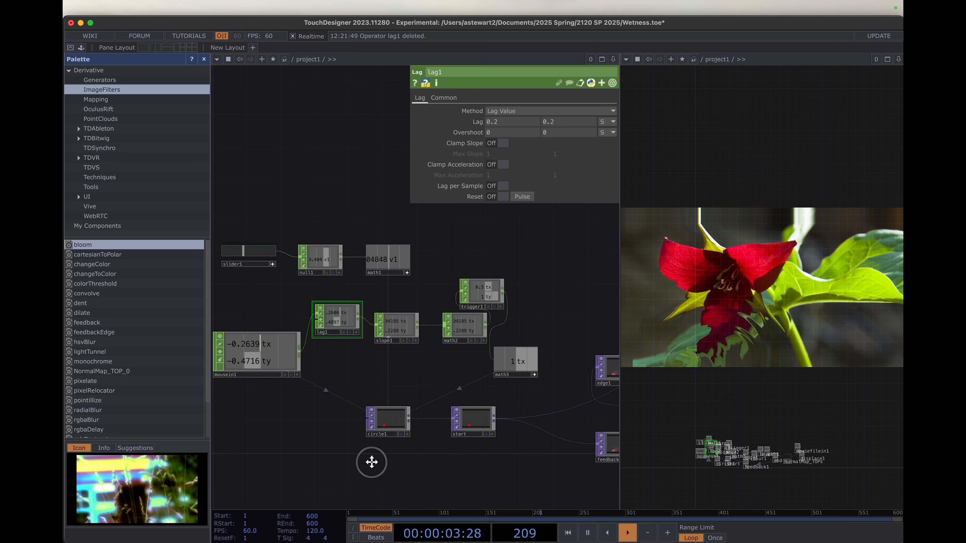
- Duplicate the circle1 node and place the copy directly below it
scroll(371, 464, "down", 5)
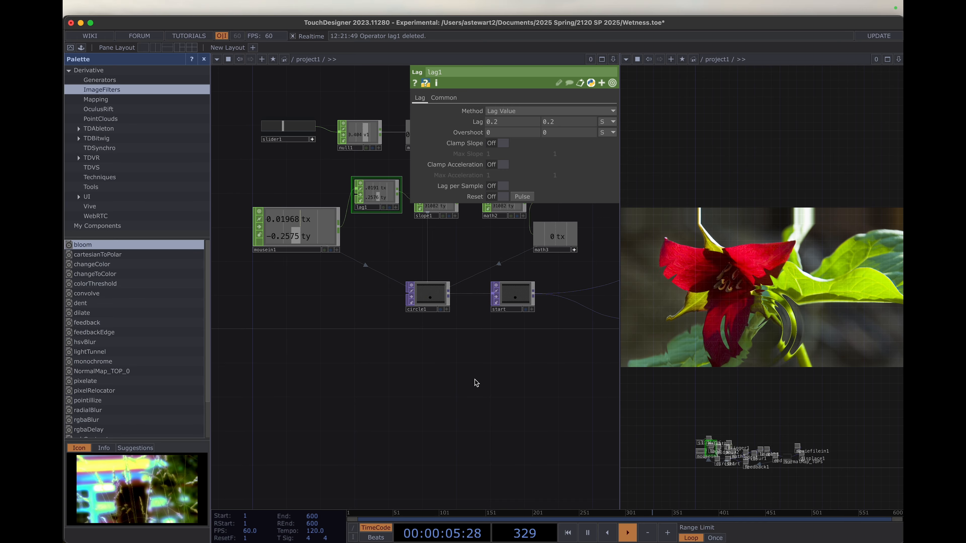
scroll(477, 382, "down", 1)
left_click(431, 303)
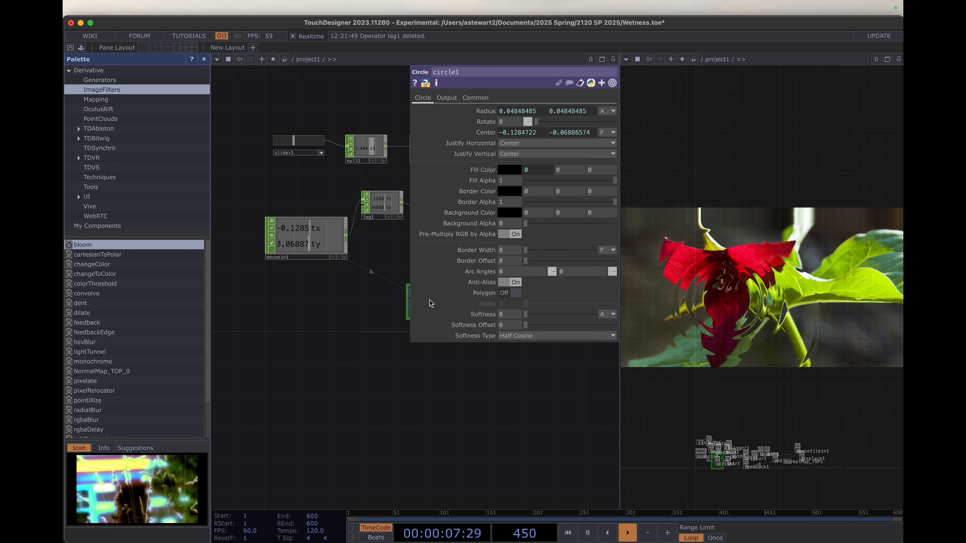
left_click_drag(314, 387, 264, 488)
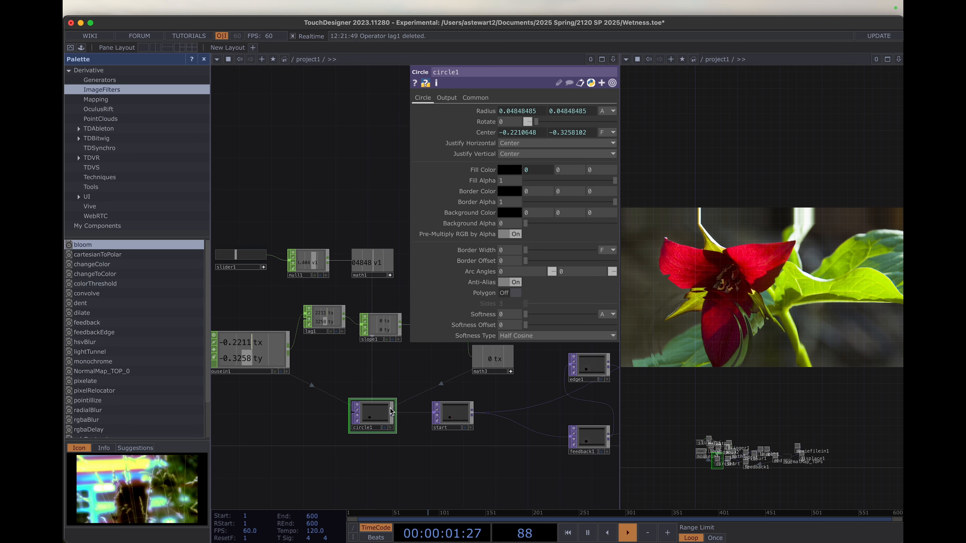
key("super+v")
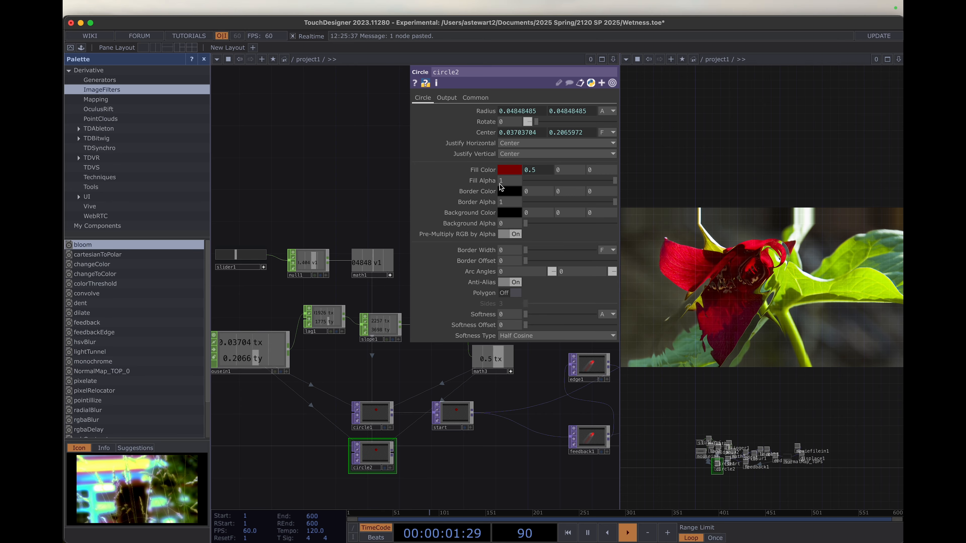
- Set circle2's red Fill Color channel to 0 and drive its green channel with op('math3')['tx']
left_click(533, 169)
left_click(547, 181)
left_click_drag(547, 183, 481, 186)
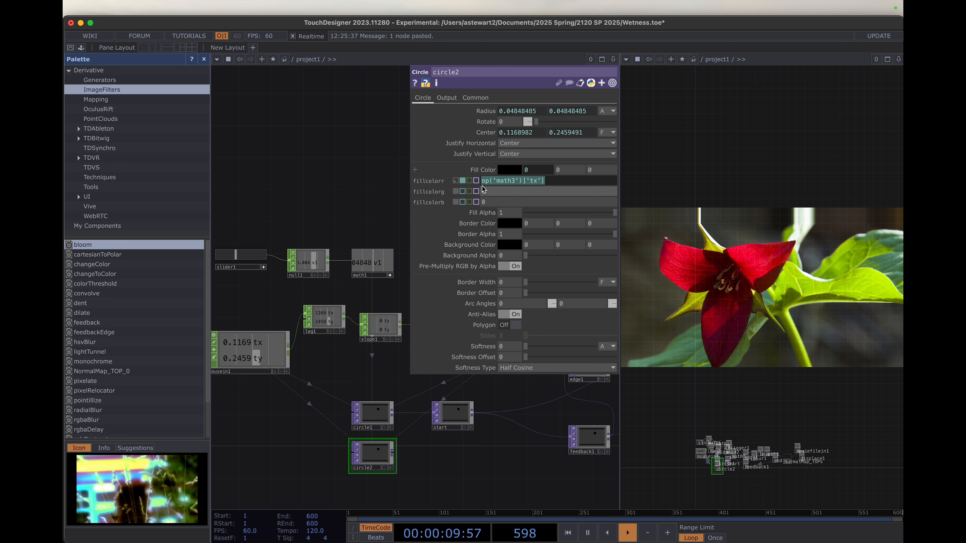
key("BackSpace")
key("Return")
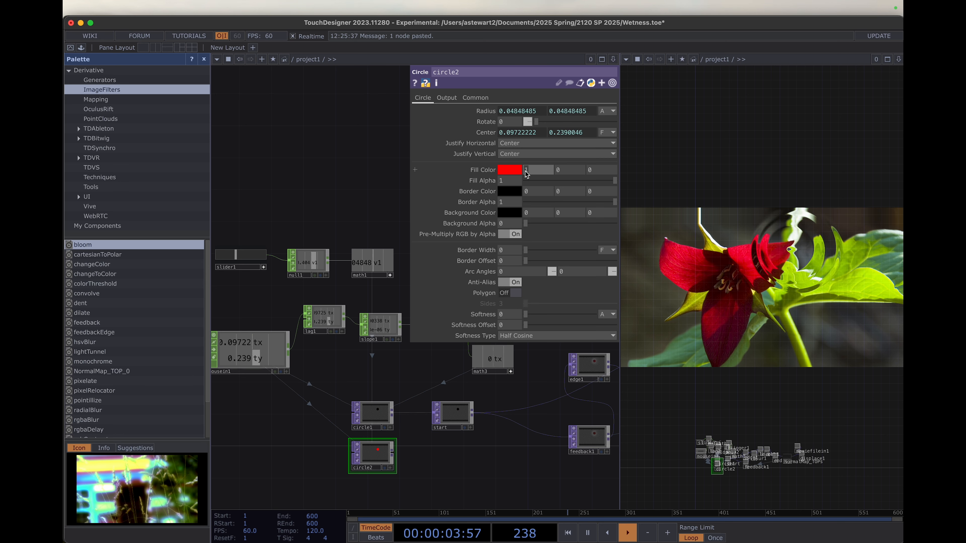
left_click(557, 170)
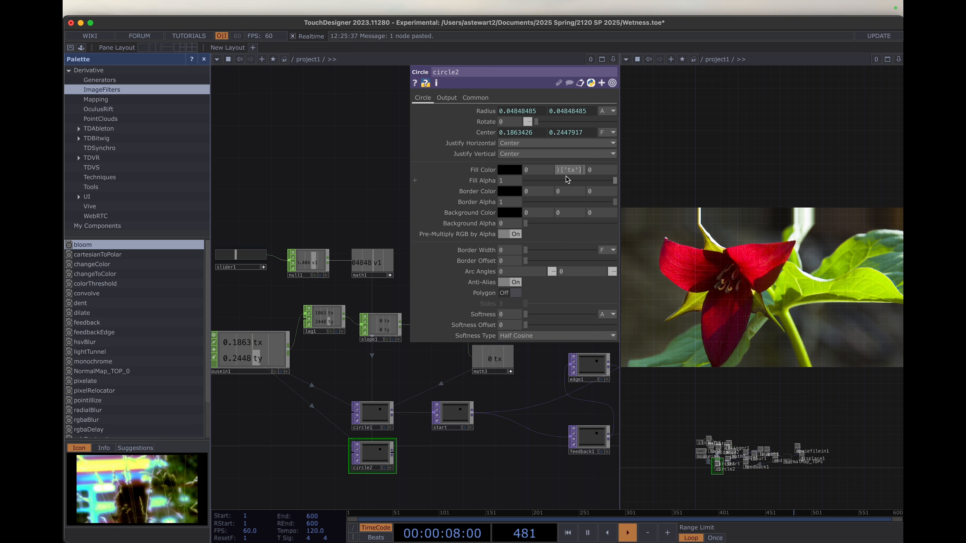
key("Return")
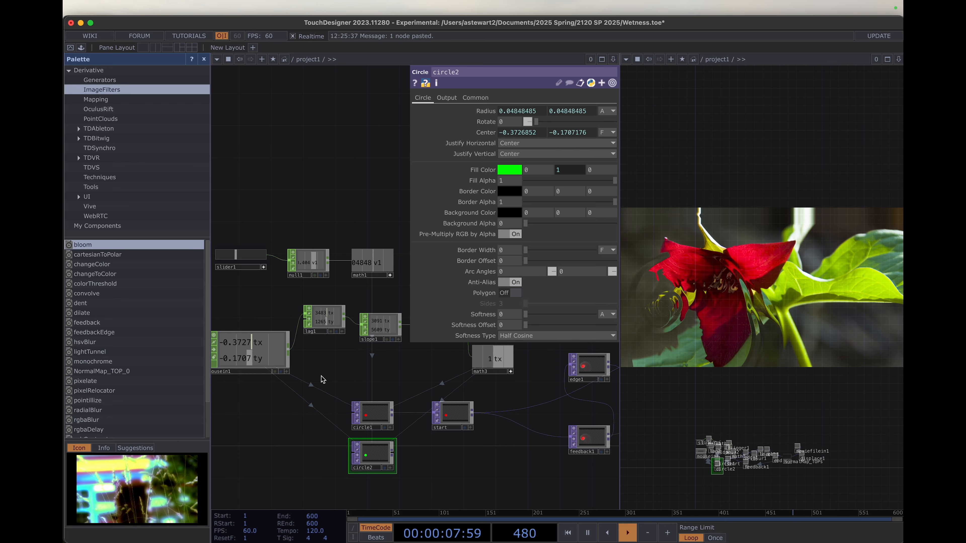
- Change circle2's Center expressions to op('lag1')['tx'] and op('lag1')['ty']
scroll(374, 446, "down", 3)
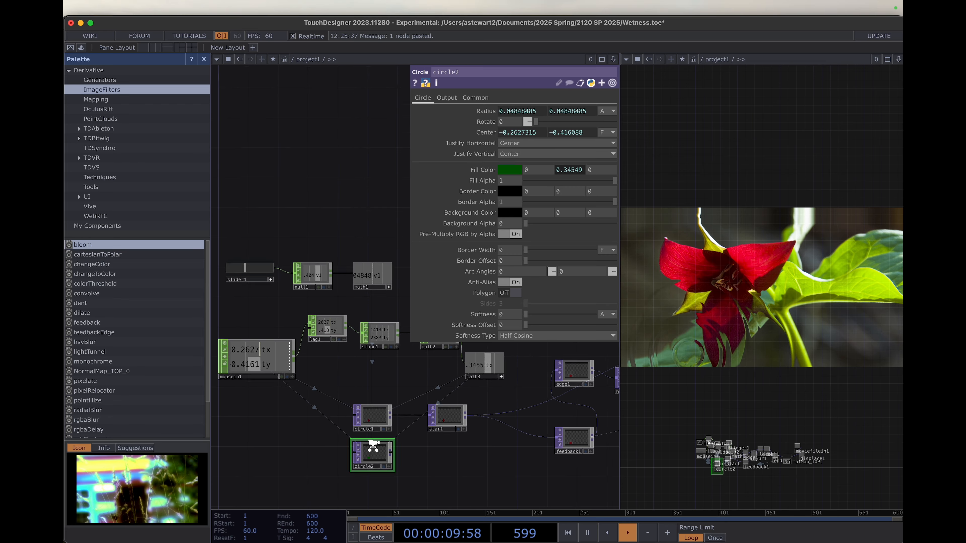
scroll(377, 419, "up", 5)
left_click_drag(342, 354, 374, 302)
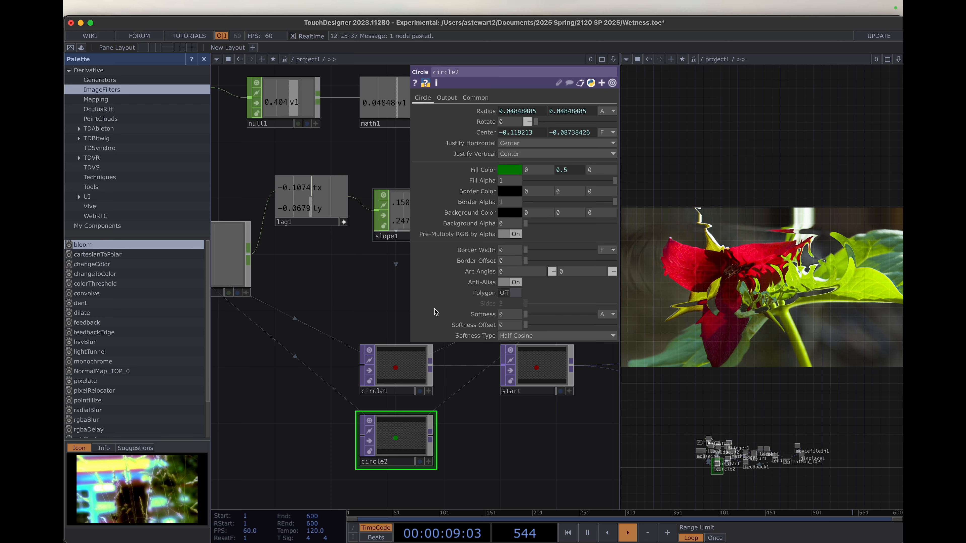
left_click(515, 134)
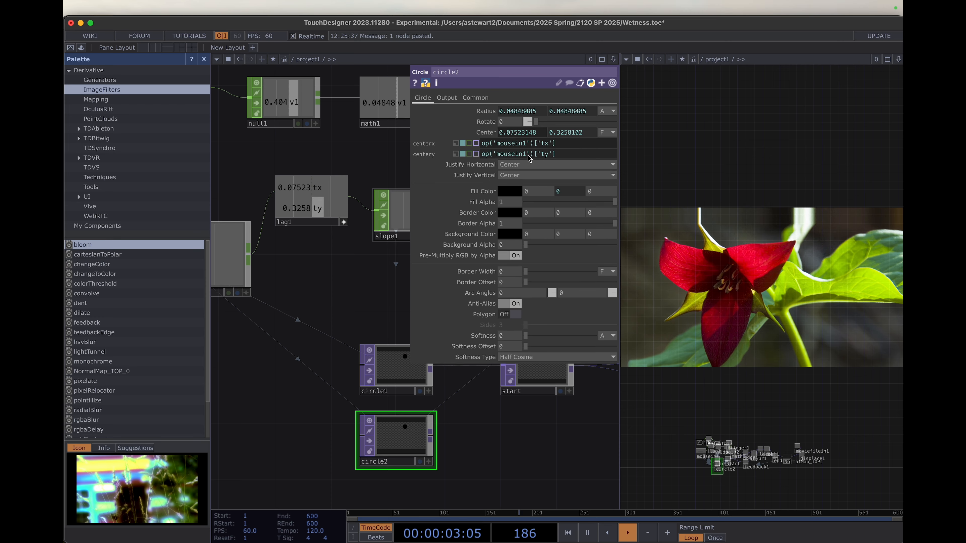
left_click(519, 144)
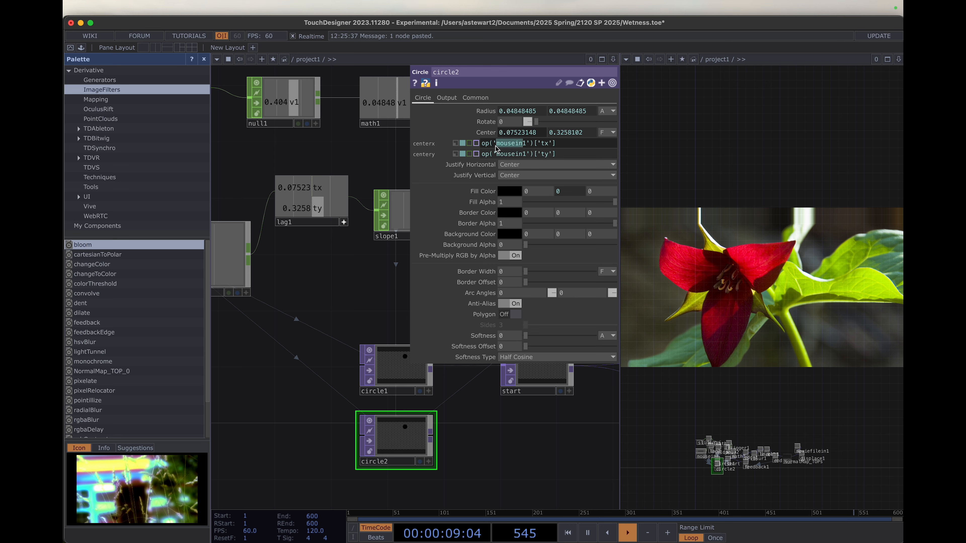
type("ag")
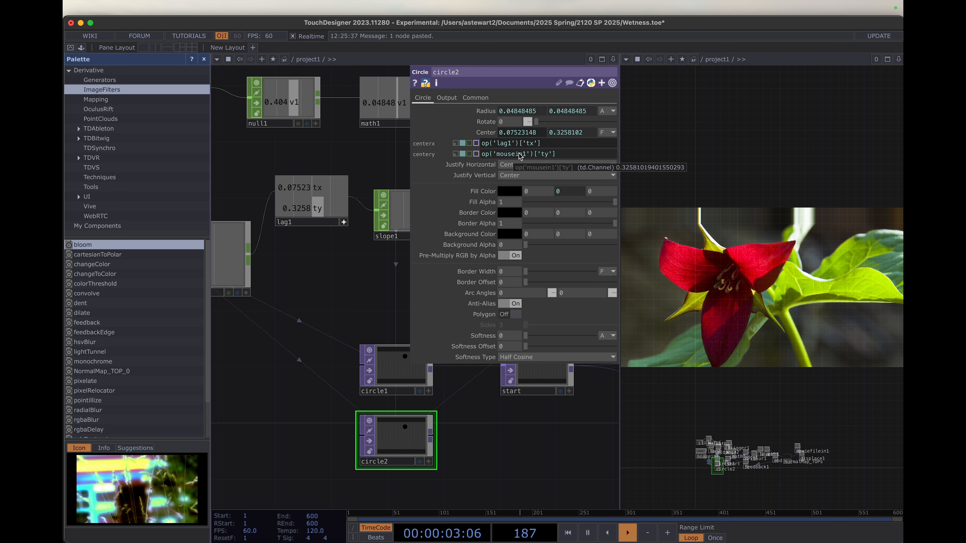
left_click(520, 154)
key("BackSpace")
key("BackSpace")
key("BackSpace")
key("BackSpace")
key("BackSpace")
key("BackSpace")
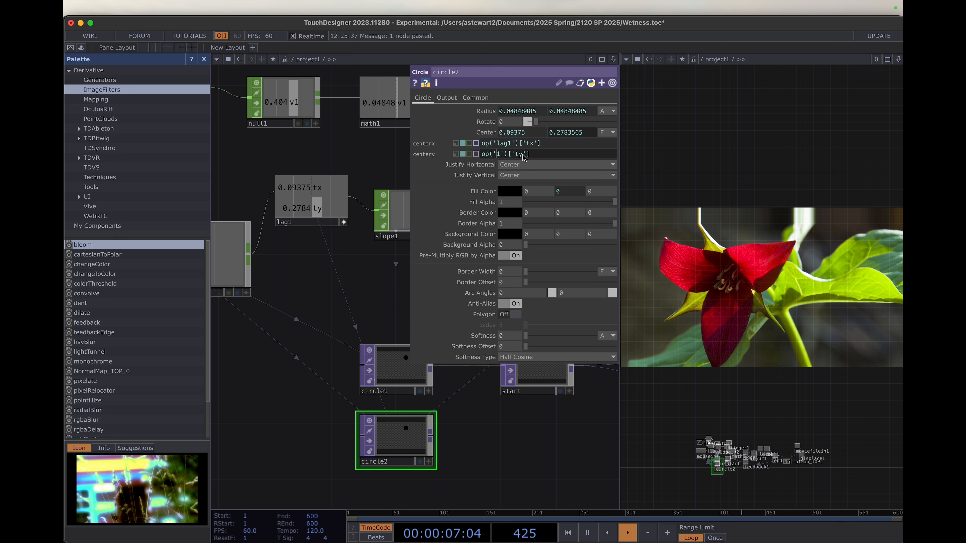
type("lag")
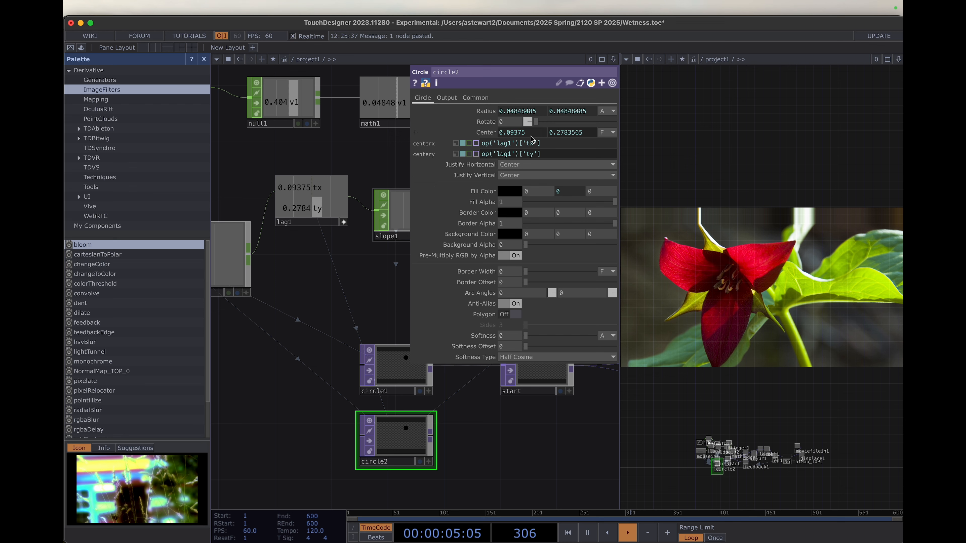
left_click(310, 327)
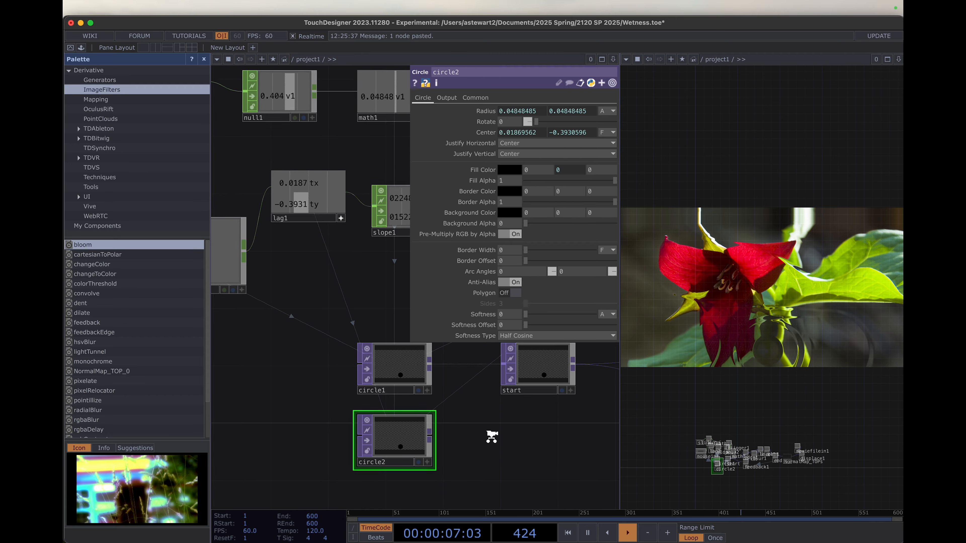
- Insert a Composite TOP between circle1 and start, and connect circle2 as its second input
left_click_drag(495, 440, 310, 461)
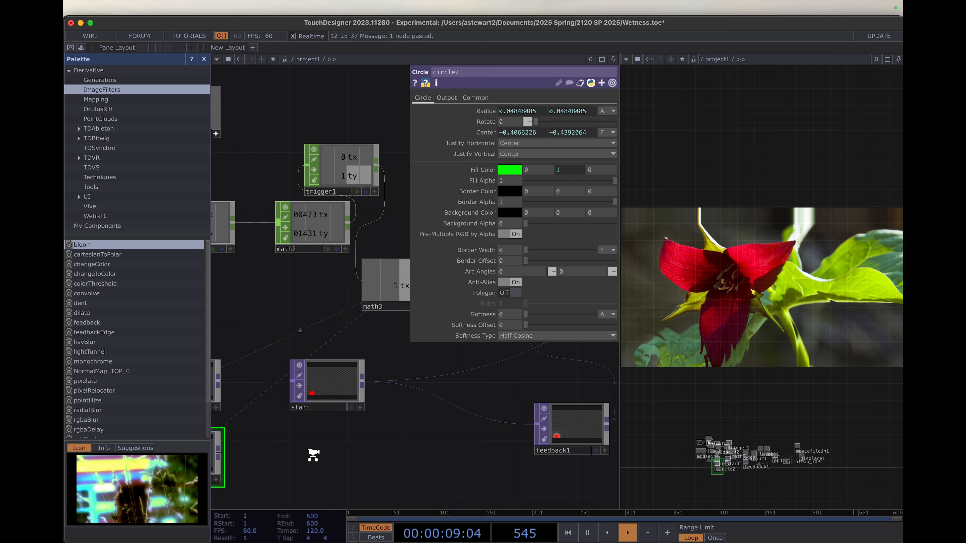
scroll(313, 453, "down", 6)
scroll(317, 451, "up", 5)
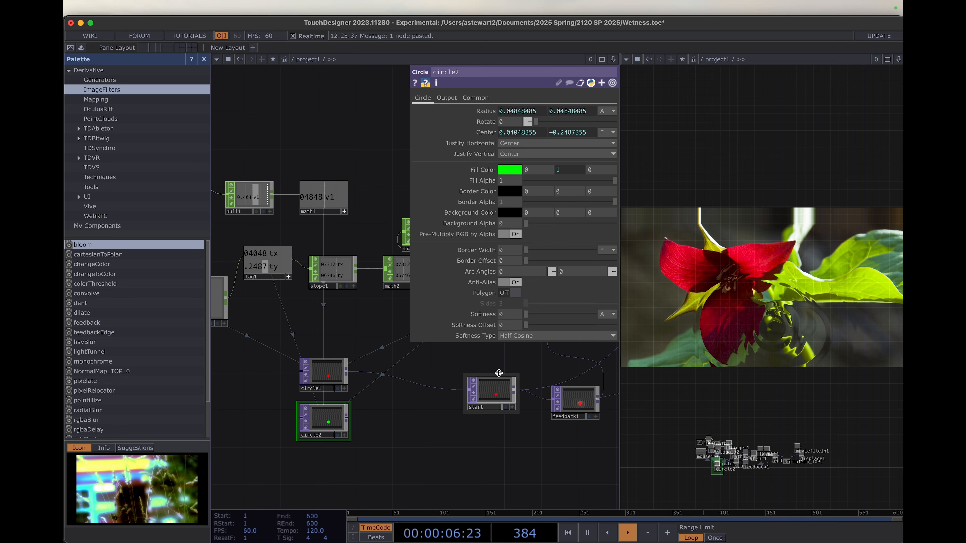
right_click(429, 387)
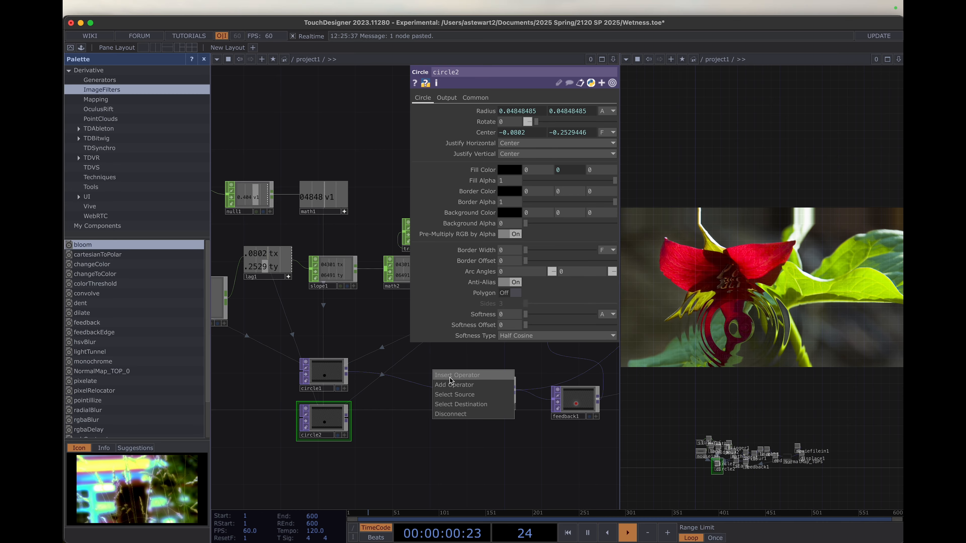
left_click(450, 377)
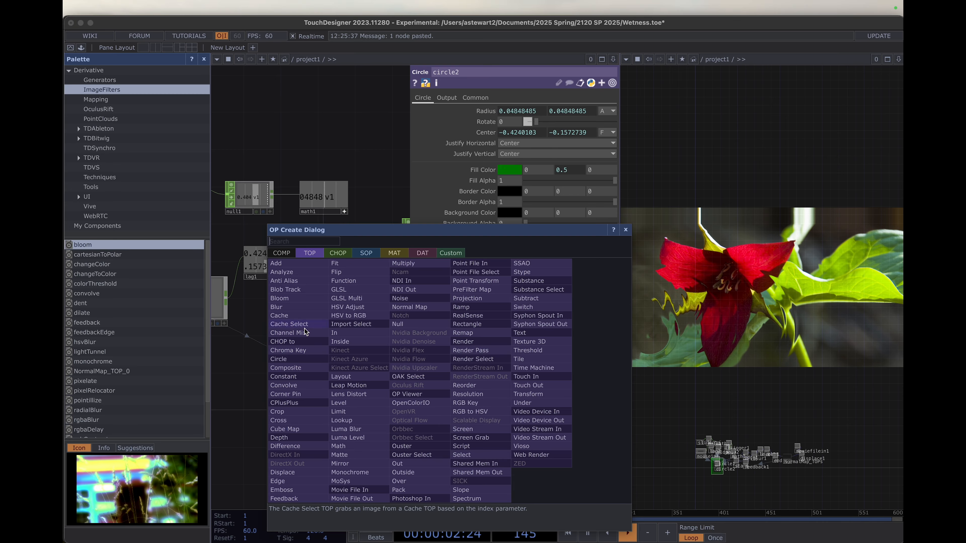
left_click(307, 368)
left_click(434, 400)
left_click_drag(350, 417, 411, 403)
- Set the Operation of comp2 to Add
scroll(447, 403, "down", 5)
scroll(446, 403, "up", 10)
scroll(446, 403, "up", 2)
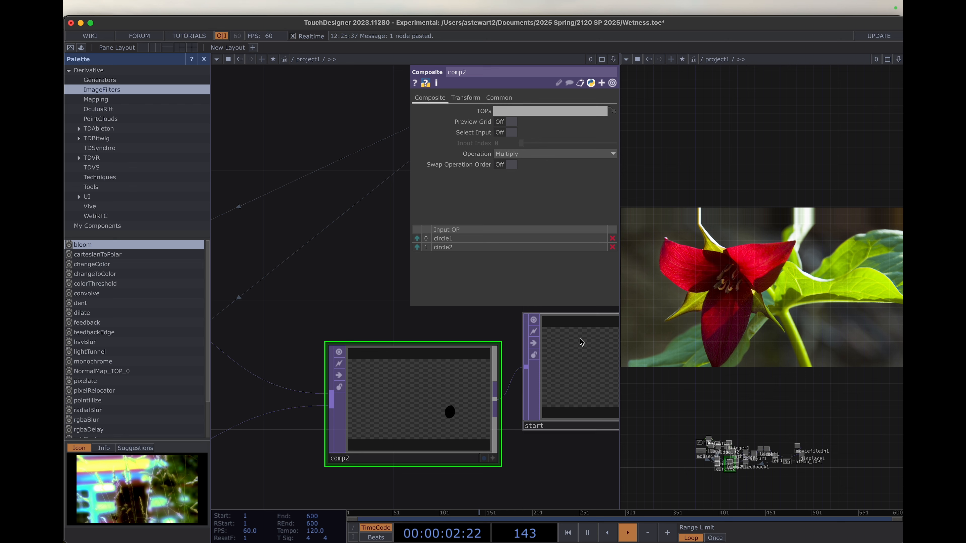
left_click(539, 155)
left_click(518, 165)
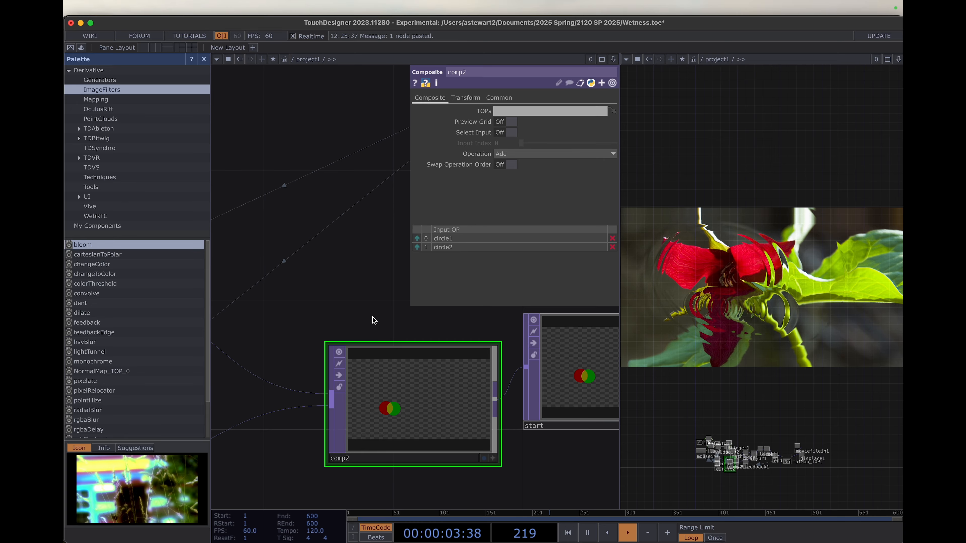
- Review the network from the mouse input through the feedback loop and check the displaced flower output
scroll(478, 372, "down", 1)
scroll(477, 371, "down", 8)
scroll(533, 374, "up", 6)
scroll(464, 395, "up", 3)
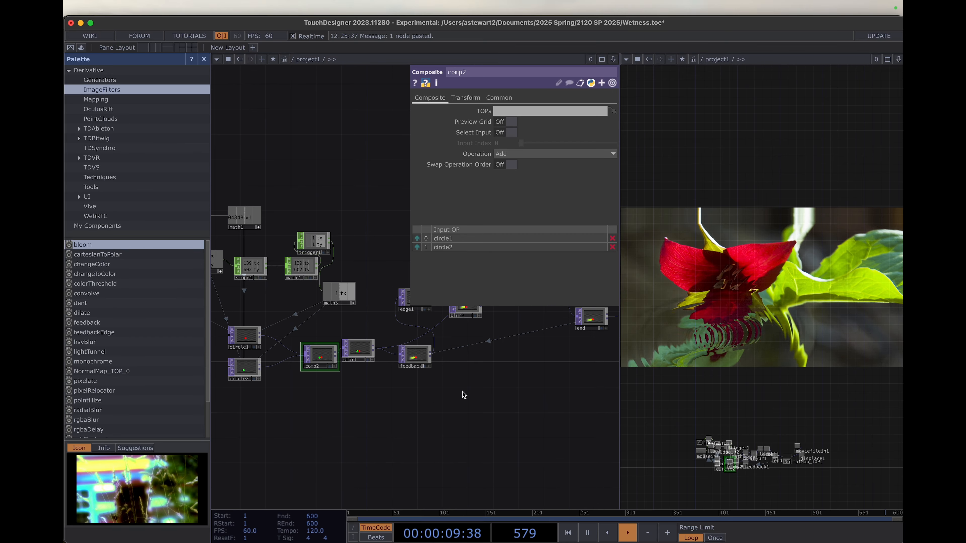
scroll(464, 395, "up", 3)
scroll(464, 395, "right", 3)
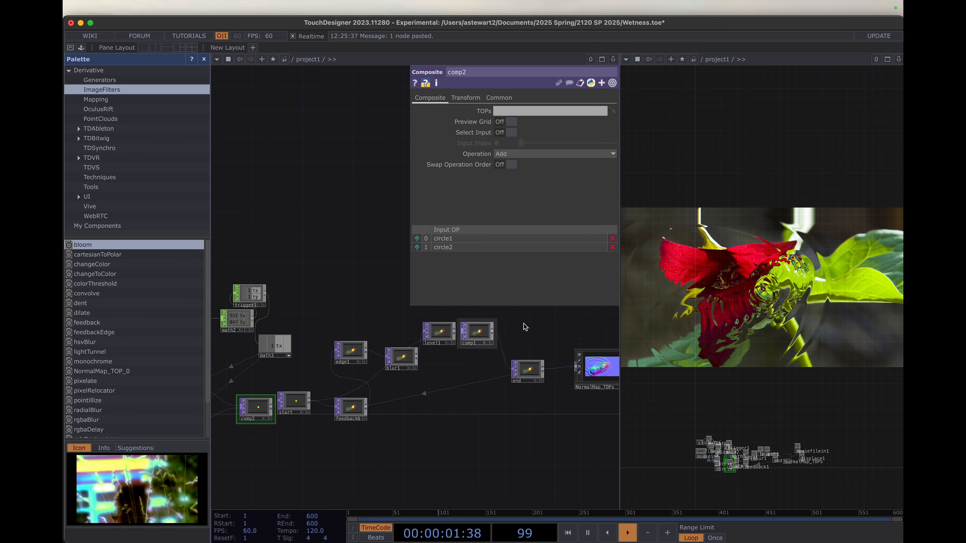
left_click_drag(481, 357, 546, 291)
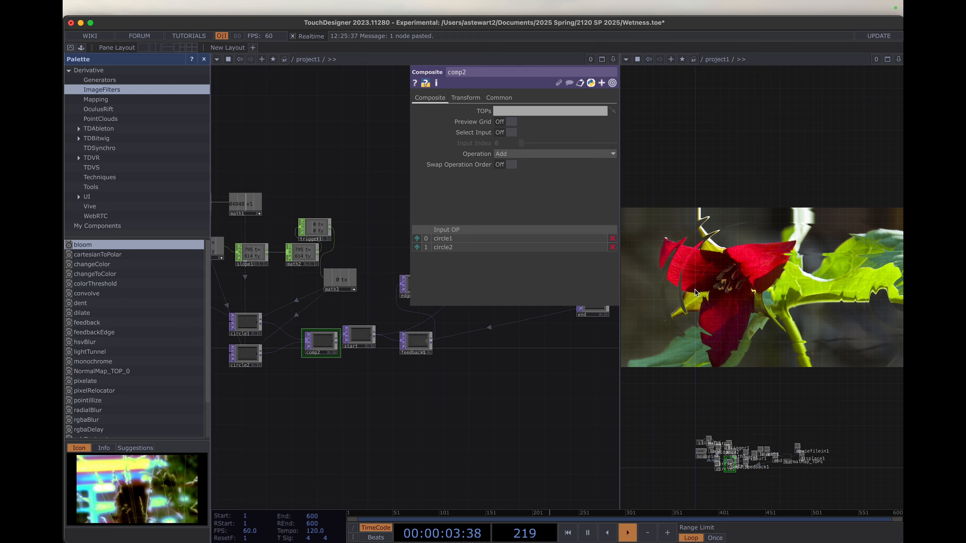
left_click_drag(289, 407, 495, 437)
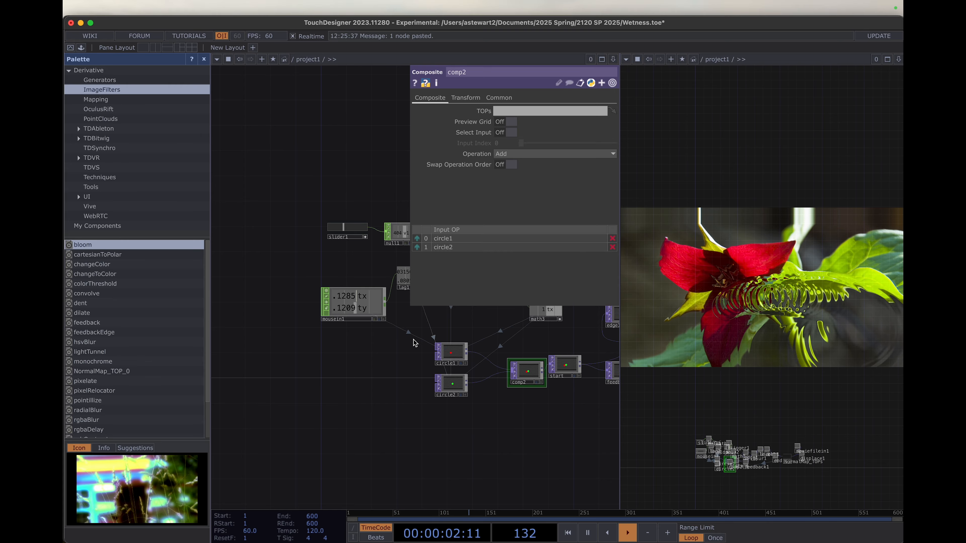
left_click_drag(527, 444, 424, 401)
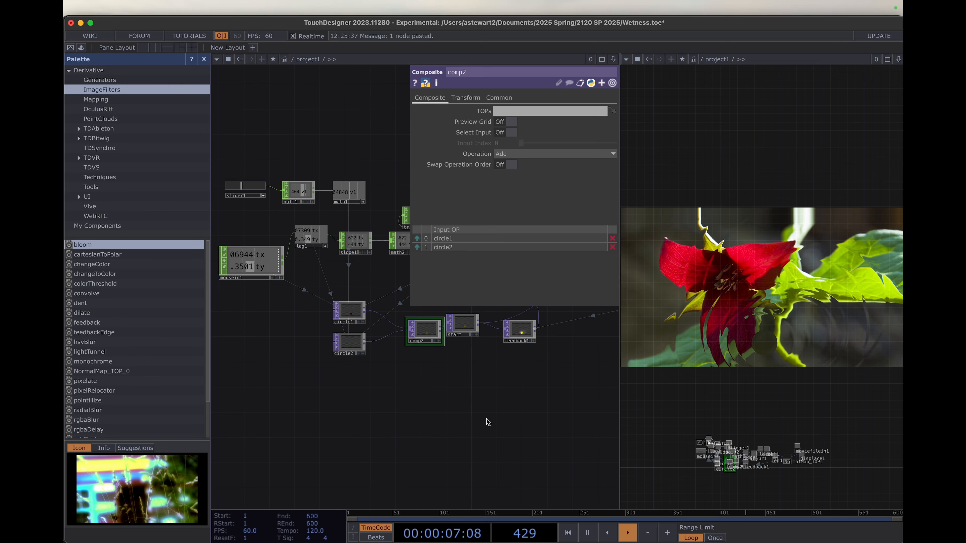